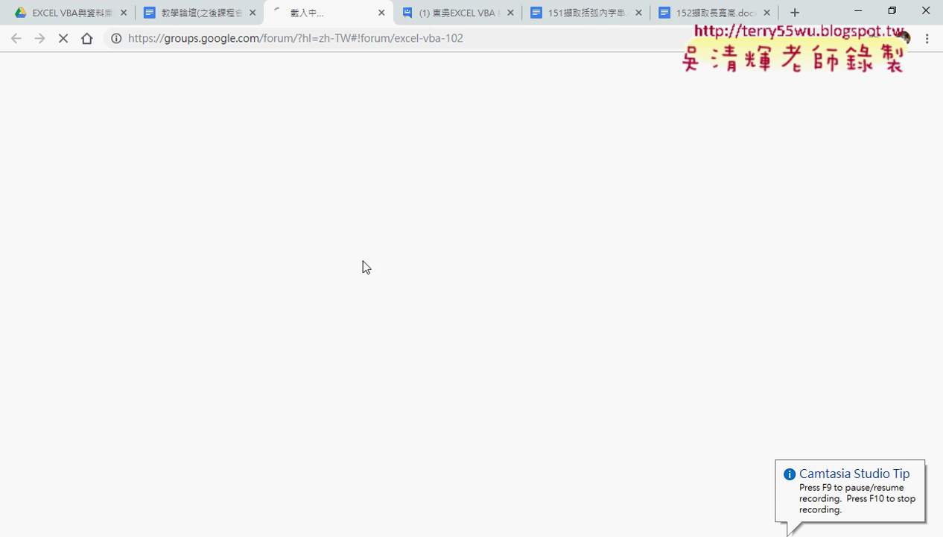
Close the duplicate forum tab, open the 102第3次 thread and highlight its 完整影音 heading.
click(510, 13)
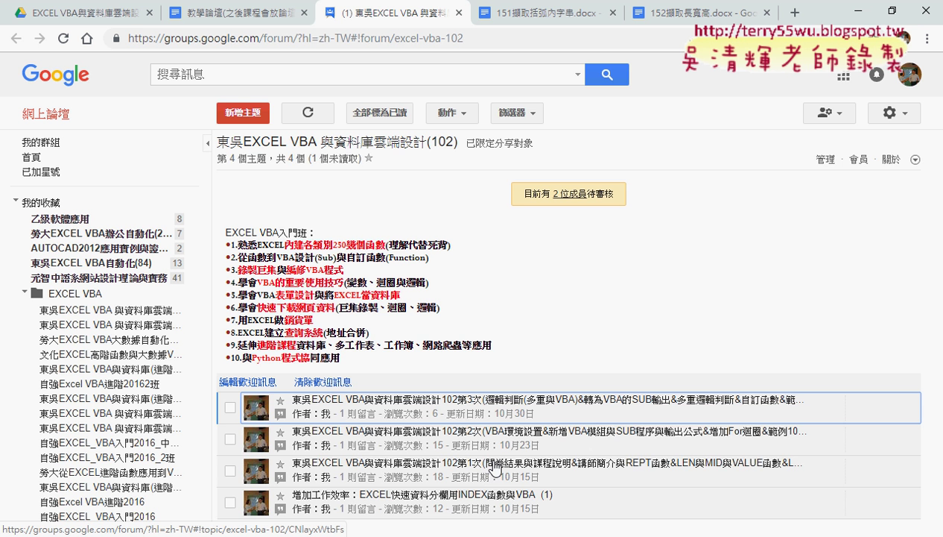
click(489, 407)
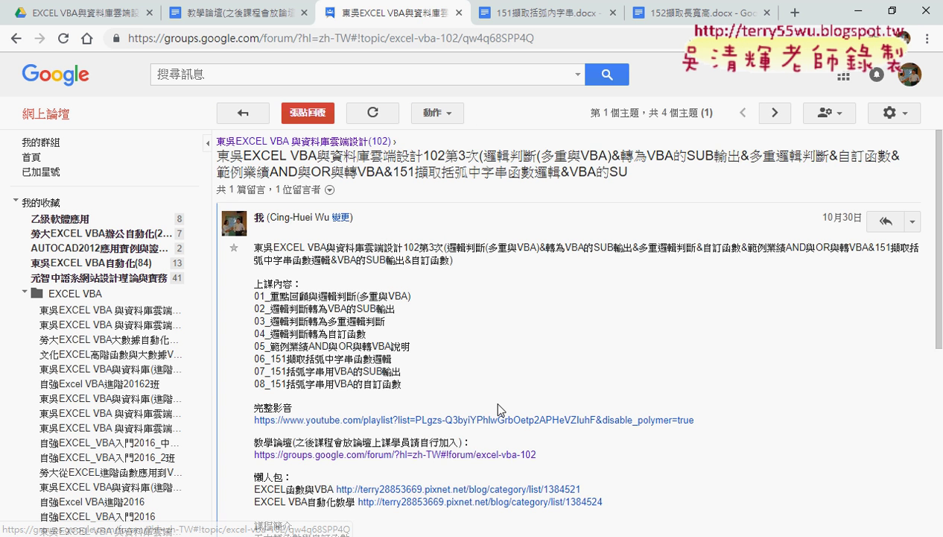
drag(253, 402, 294, 409)
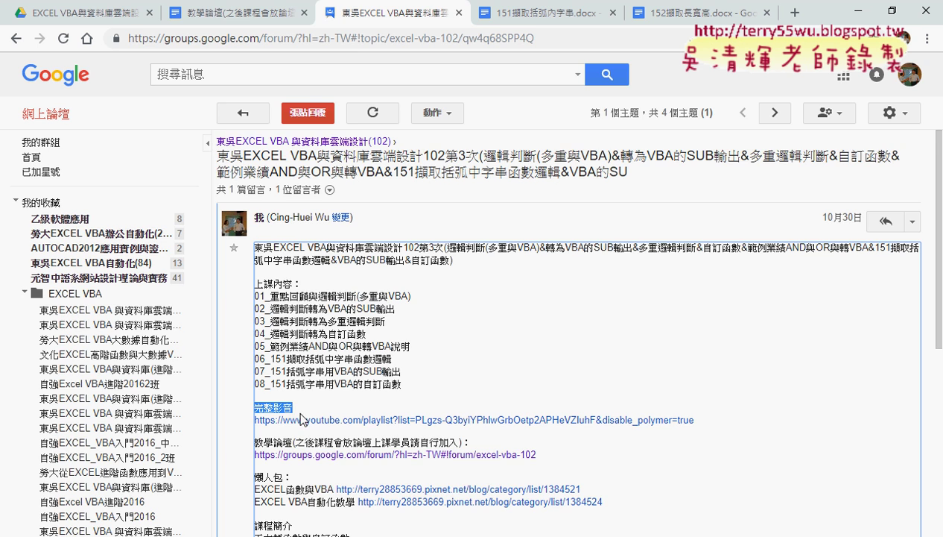
click(400, 424)
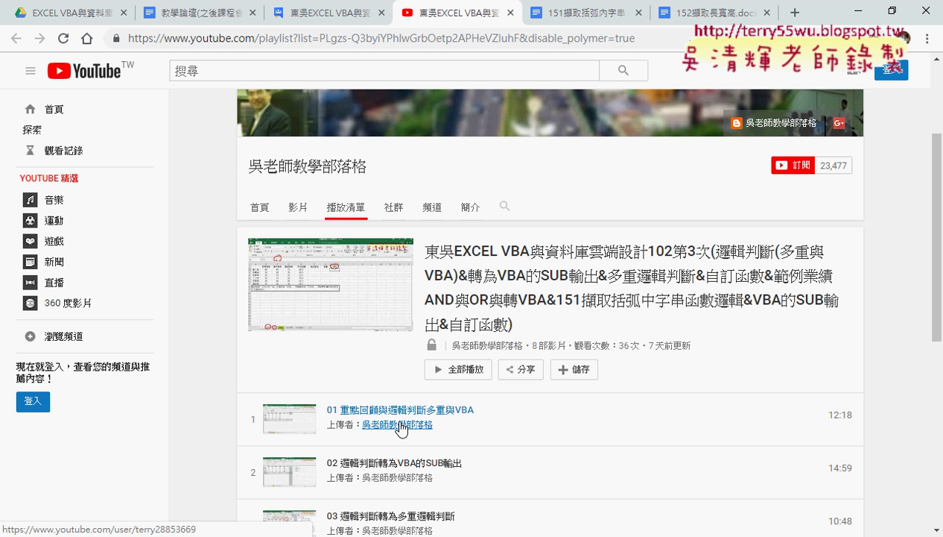
scroll(708, 373, down, 1)
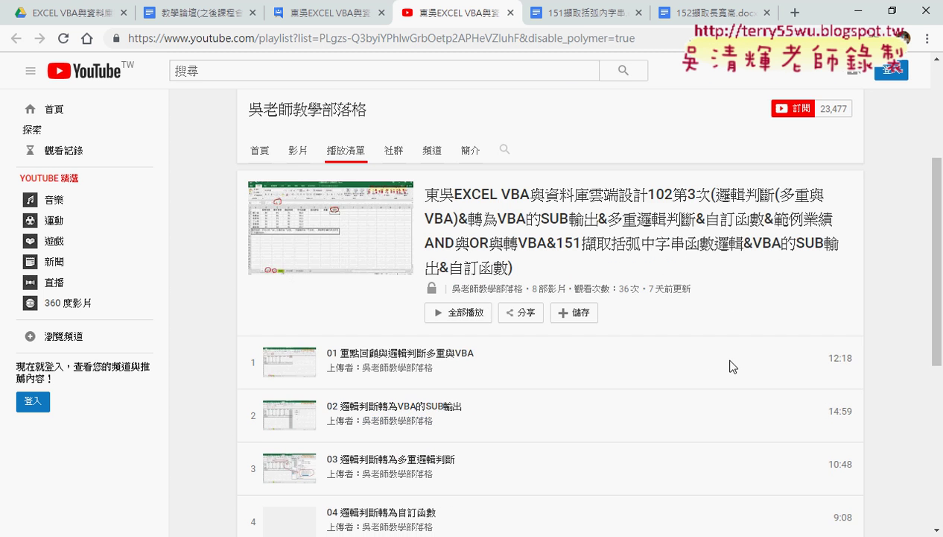
scroll(727, 369, down, 1)
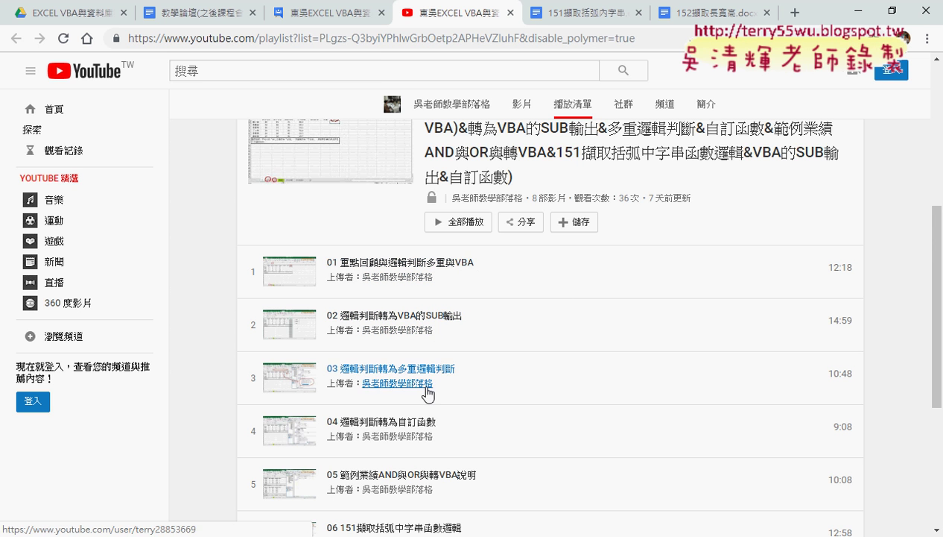
scroll(520, 400, down, 2)
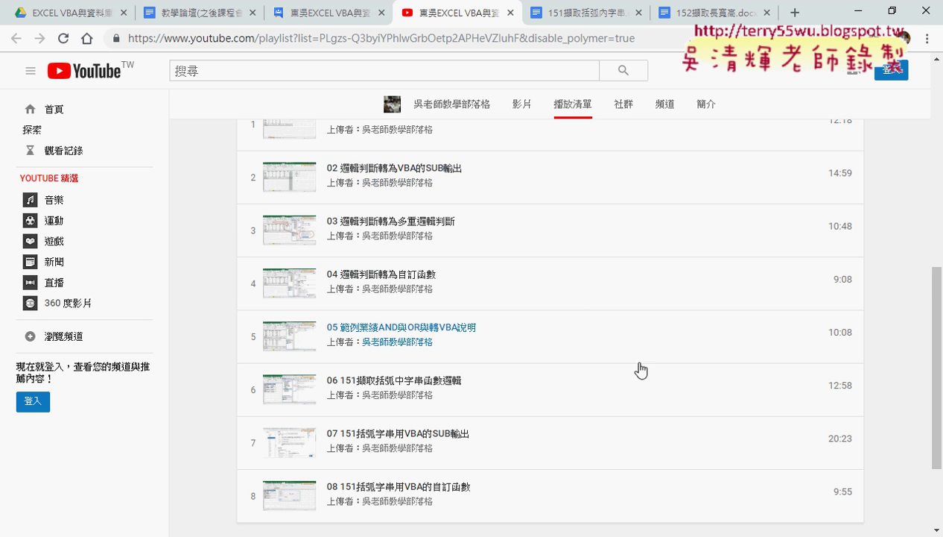
scroll(739, 363, up, 1)
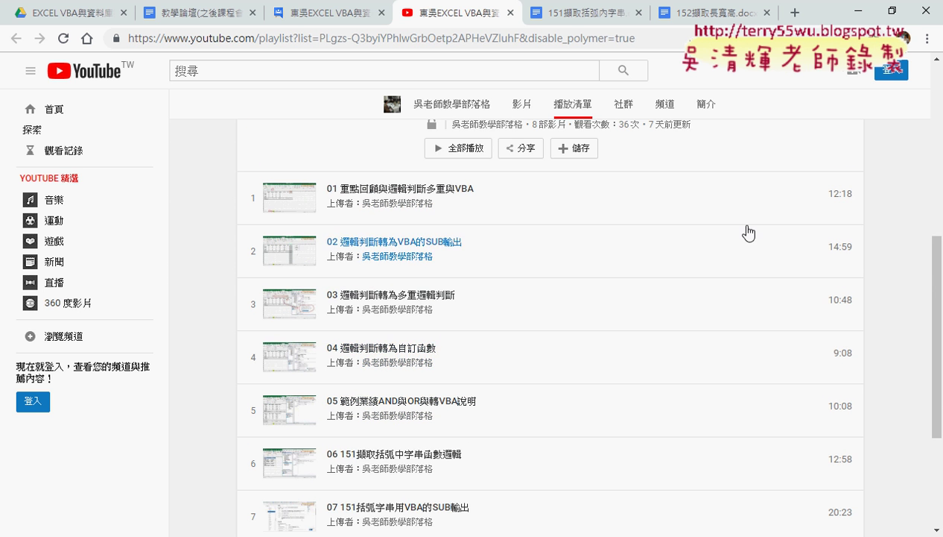
scroll(722, 308, down, 2)
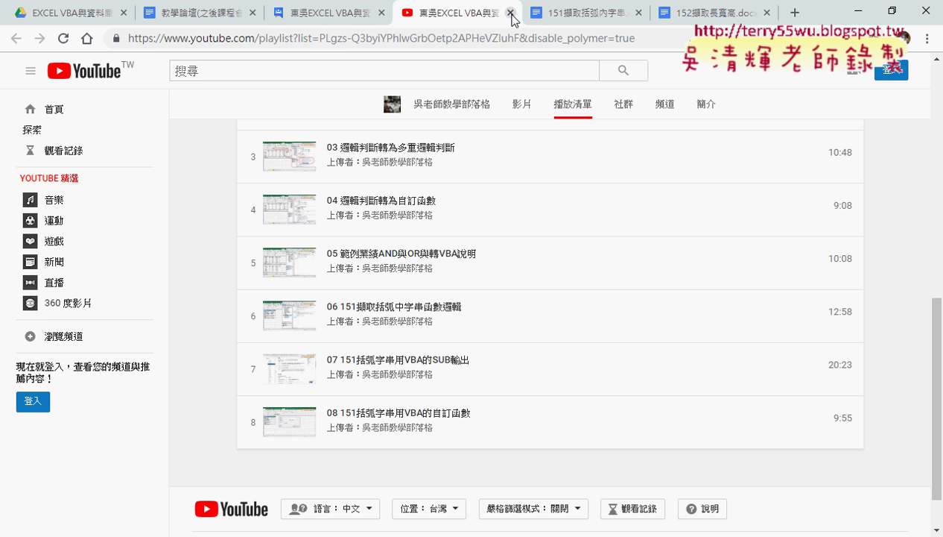
click(510, 13)
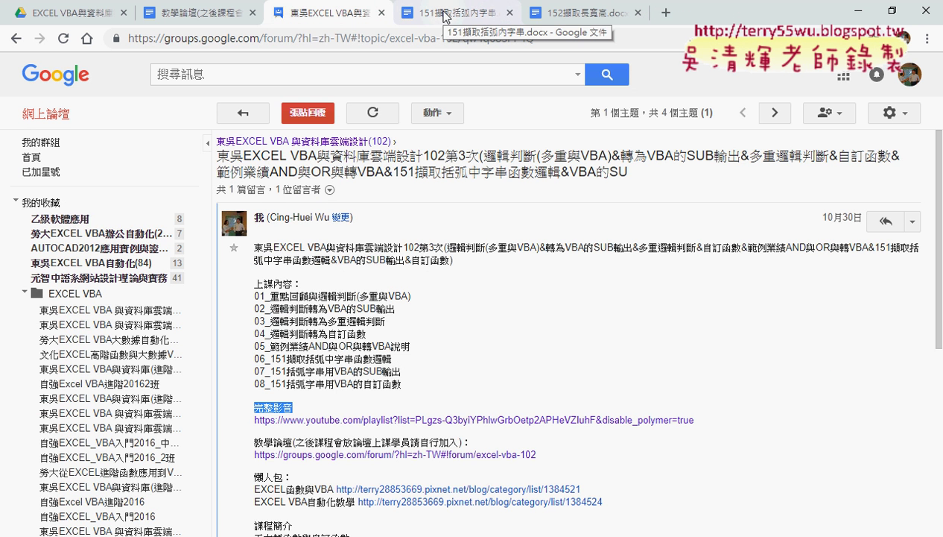
In Google Drive, open the _雲端白板畫面 folder and then its 01_文字與資料函數 subfolder.
click(69, 20)
click(273, 176)
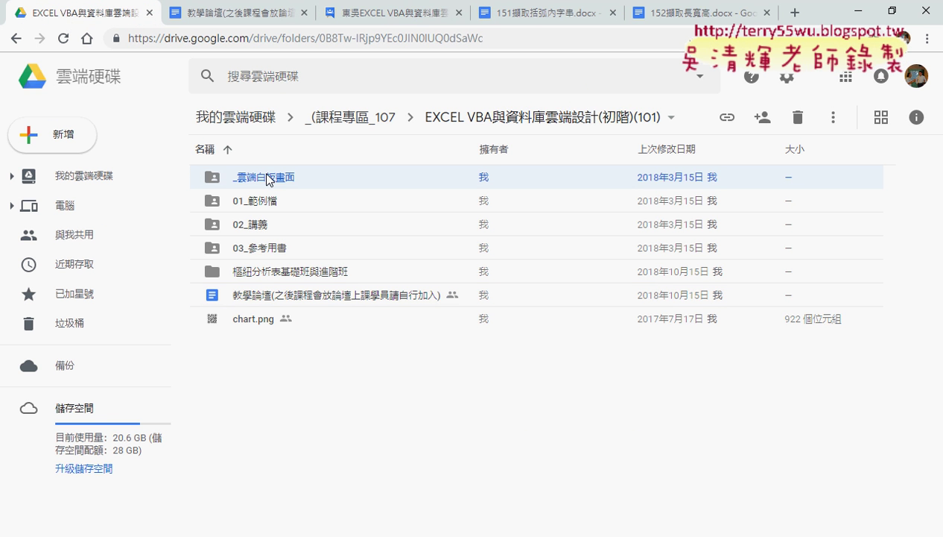
click(269, 232)
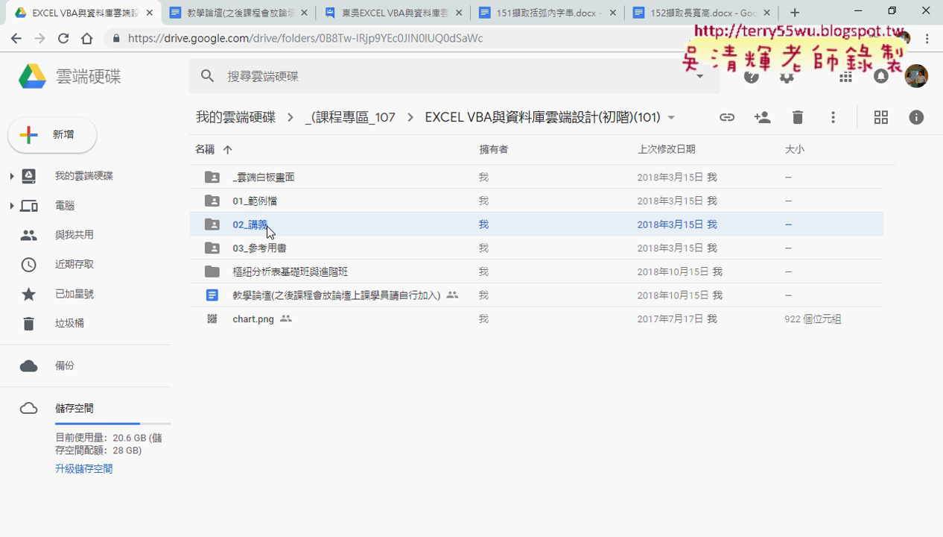
double_click(303, 177)
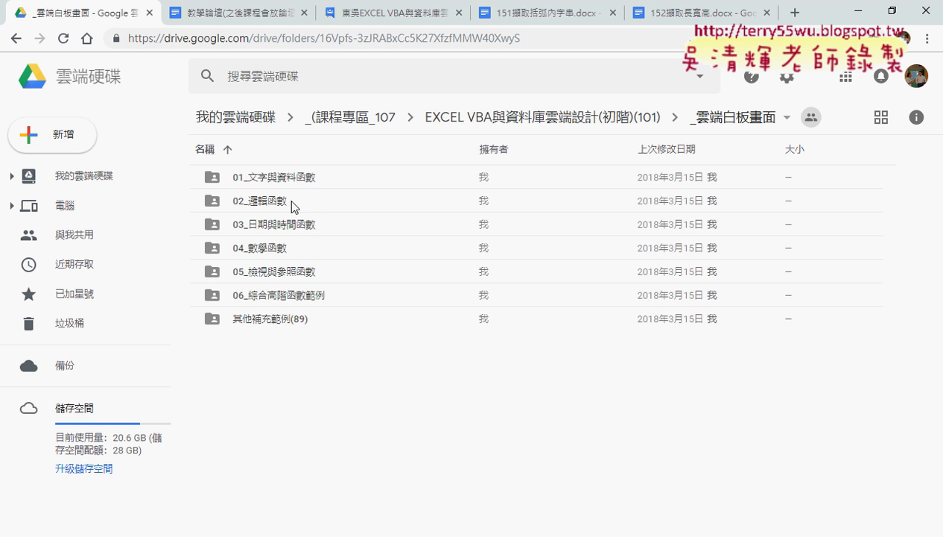
click(287, 179)
double_click(288, 180)
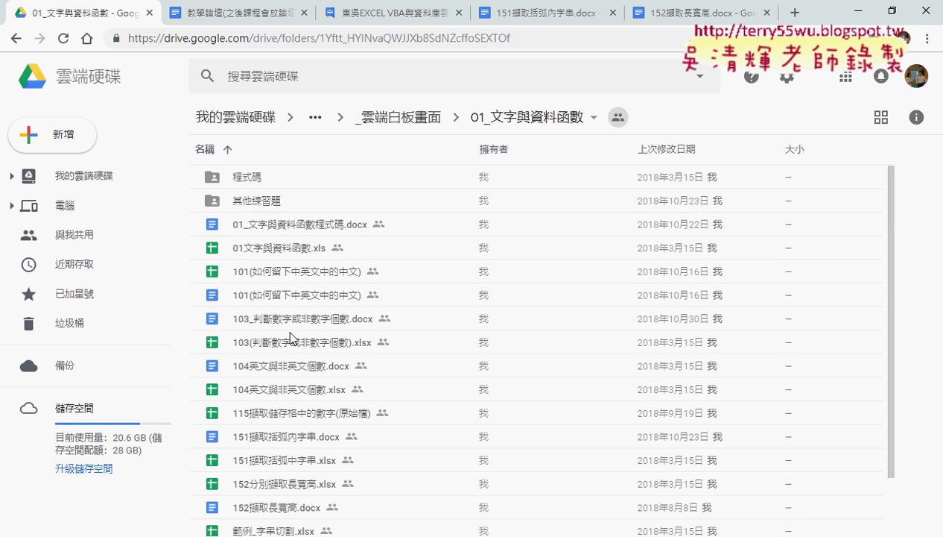
Toggle the folder between thumbnail and list view, then open 152分別擷取長寬高.xlsx.
click(254, 446)
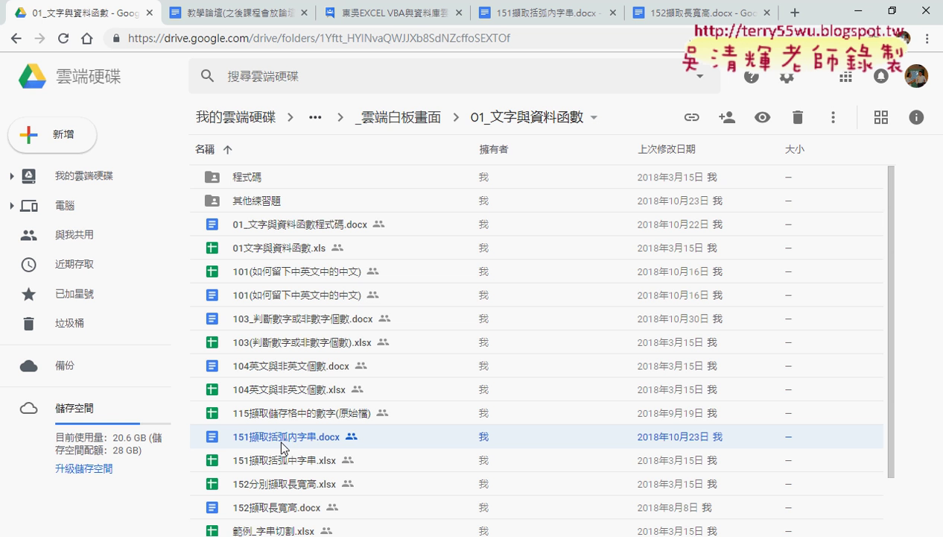
click(881, 119)
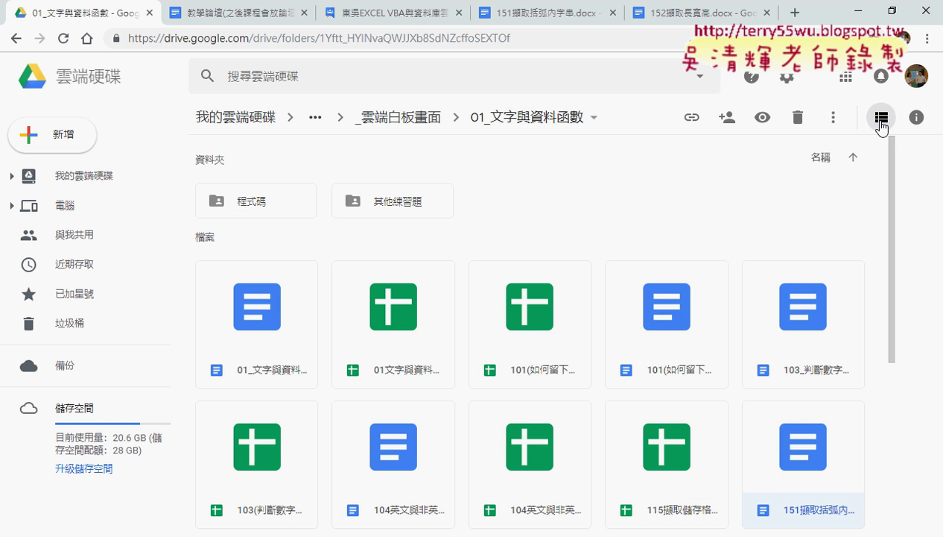
click(881, 119)
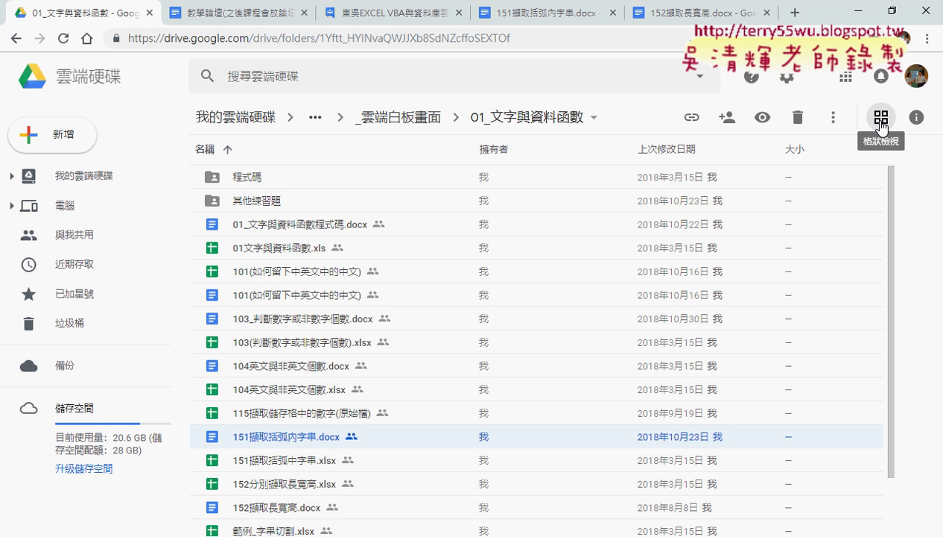
click(882, 125)
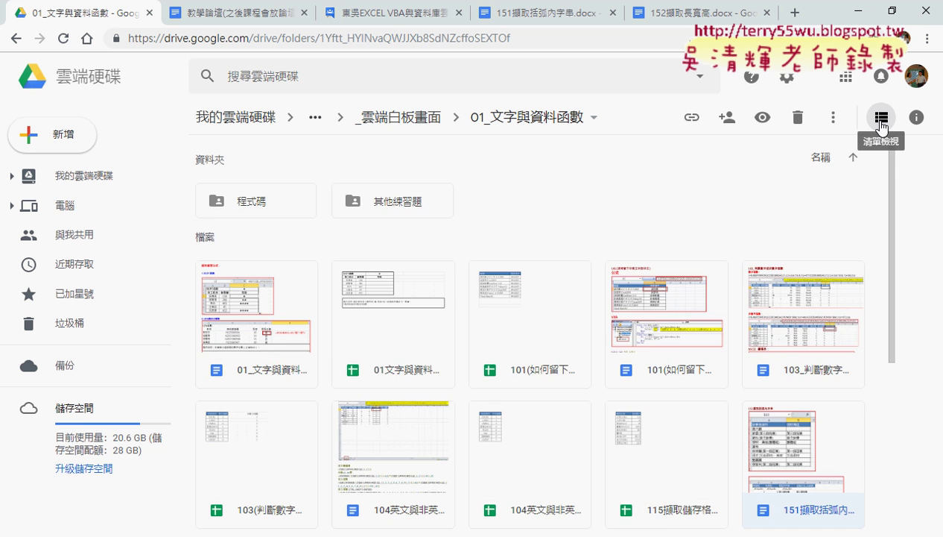
click(882, 125)
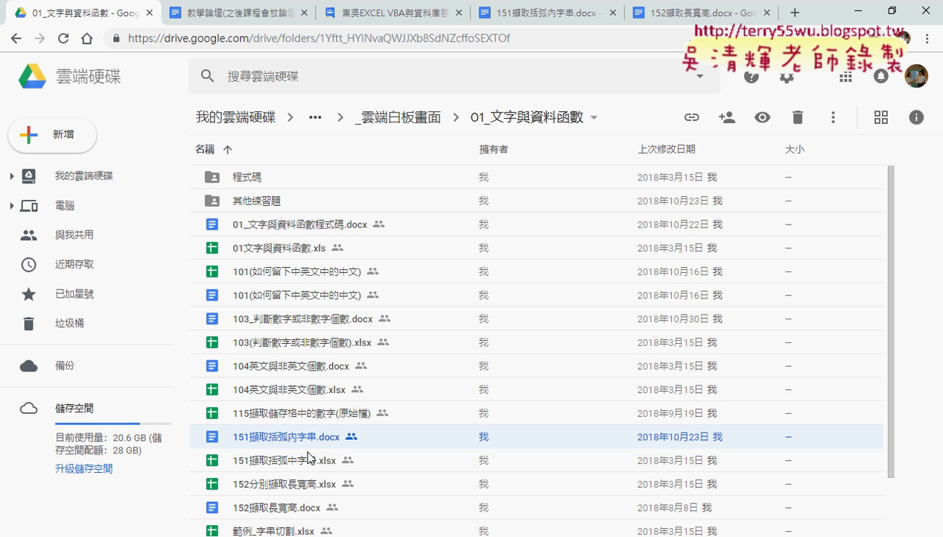
click(293, 508)
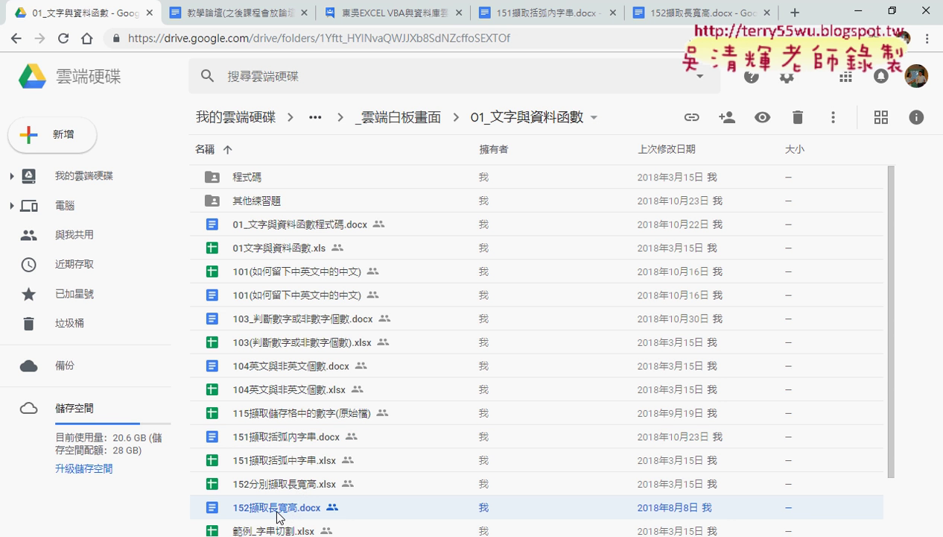
click(282, 488)
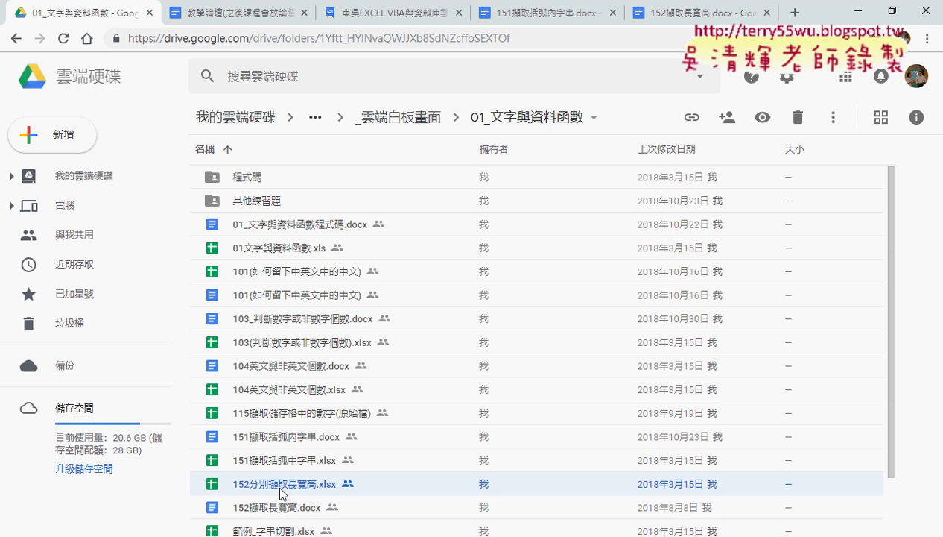
double_click(291, 486)
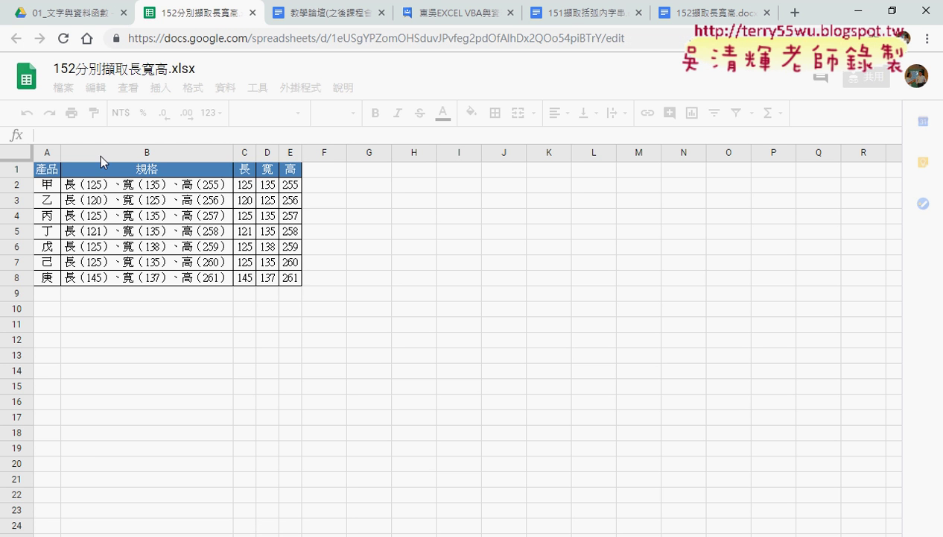
Look over the File menu's 下載格式 options, then close the 152分別擷取長寬高.xlsx tab.
click(63, 89)
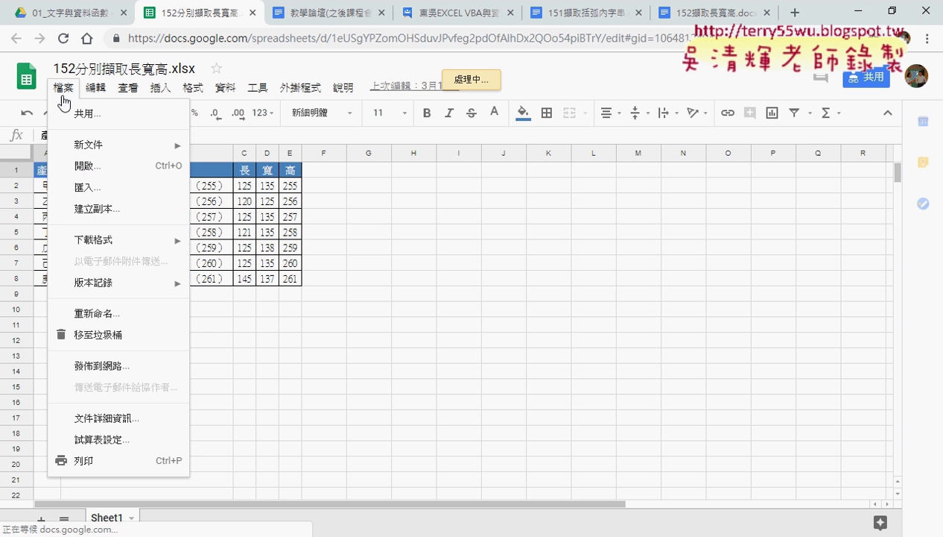
mouse_move(89, 240)
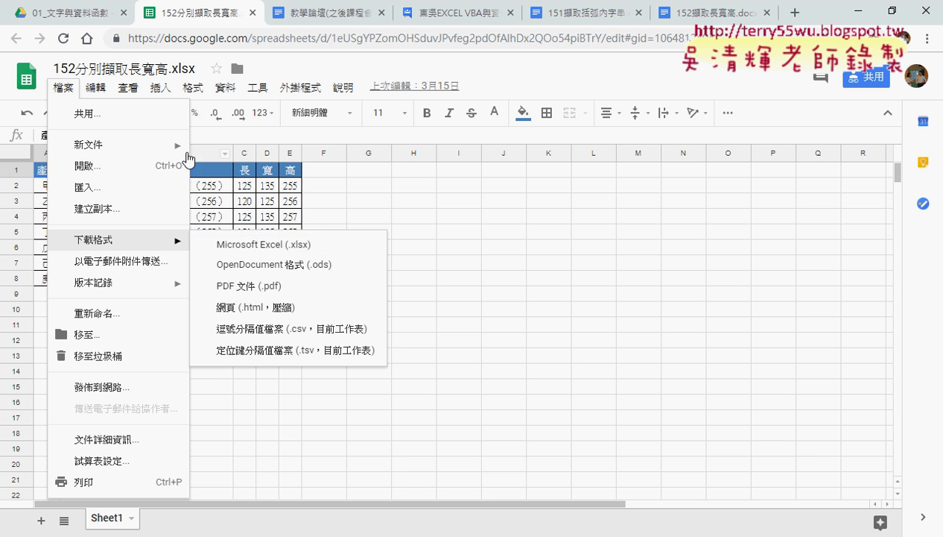
mouse_move(140, 244)
mouse_move(257, 87)
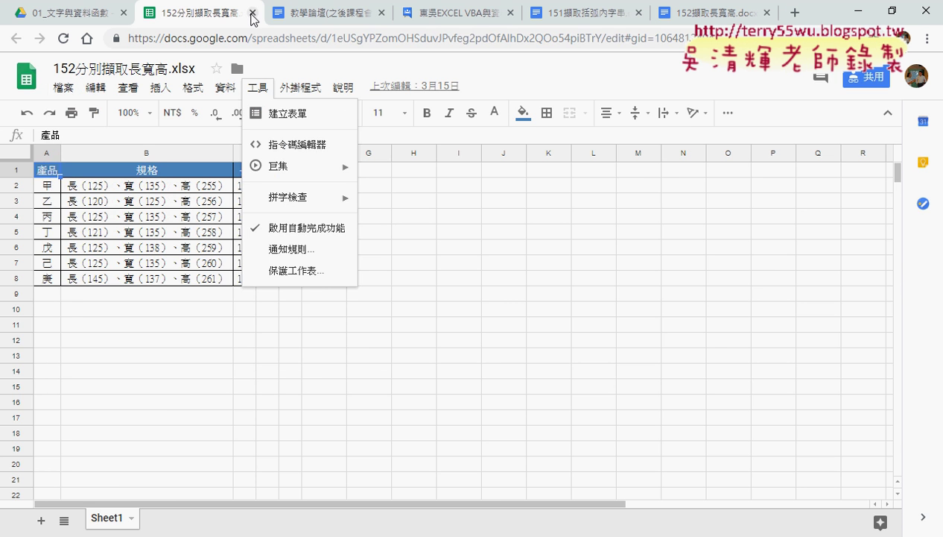
click(252, 13)
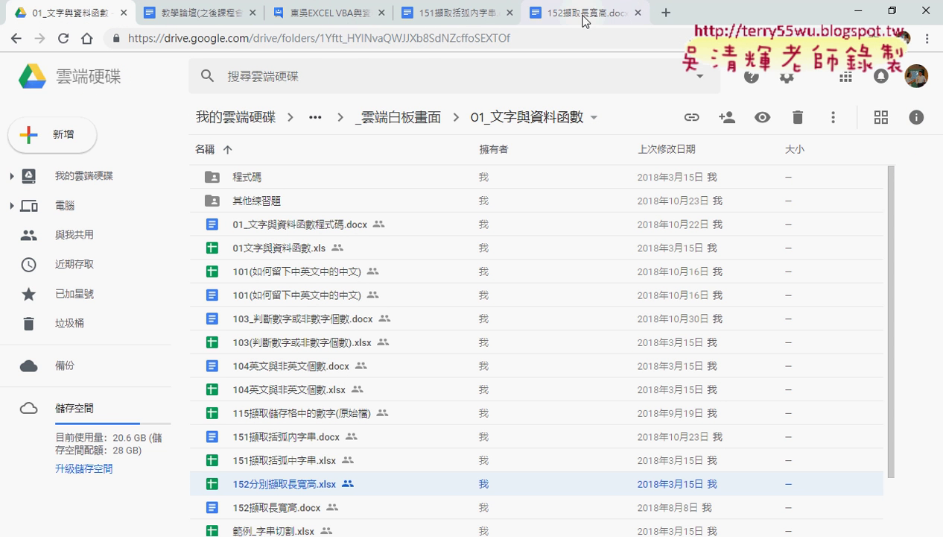
click(583, 15)
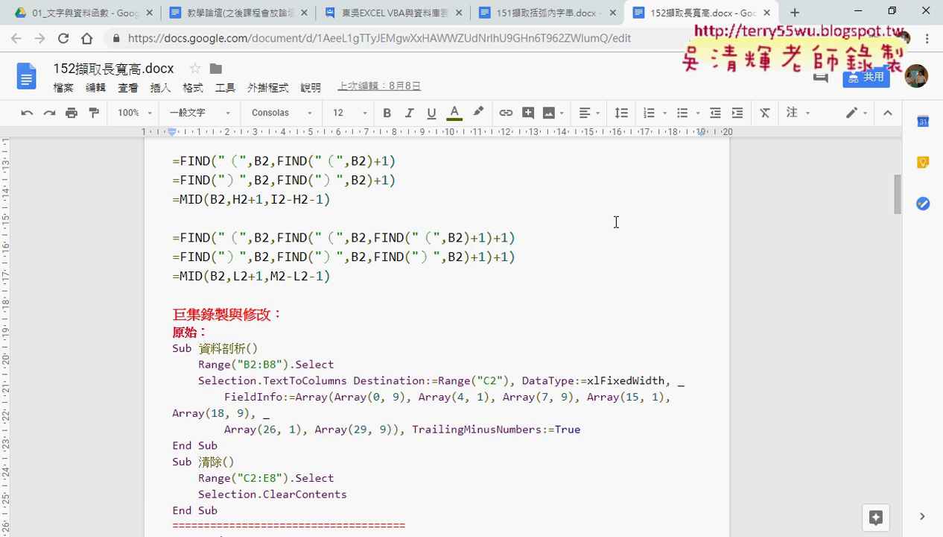
scroll(616, 221, up, 2)
scroll(448, 235, up, 2)
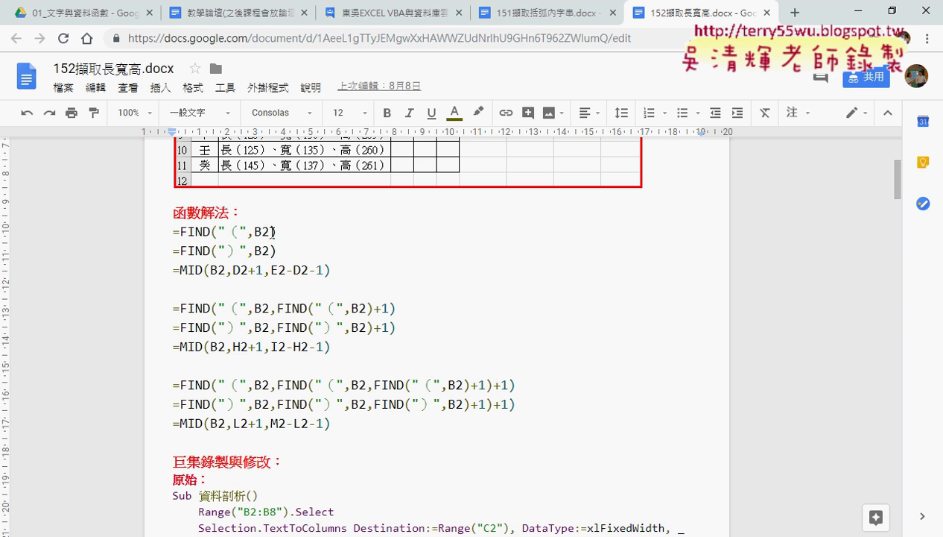
drag(274, 232, 149, 232)
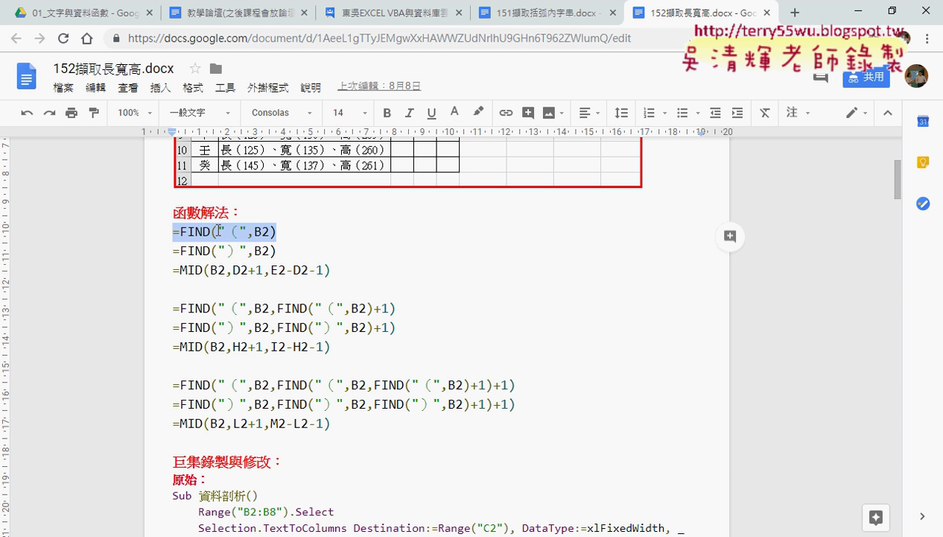
drag(217, 232, 246, 232)
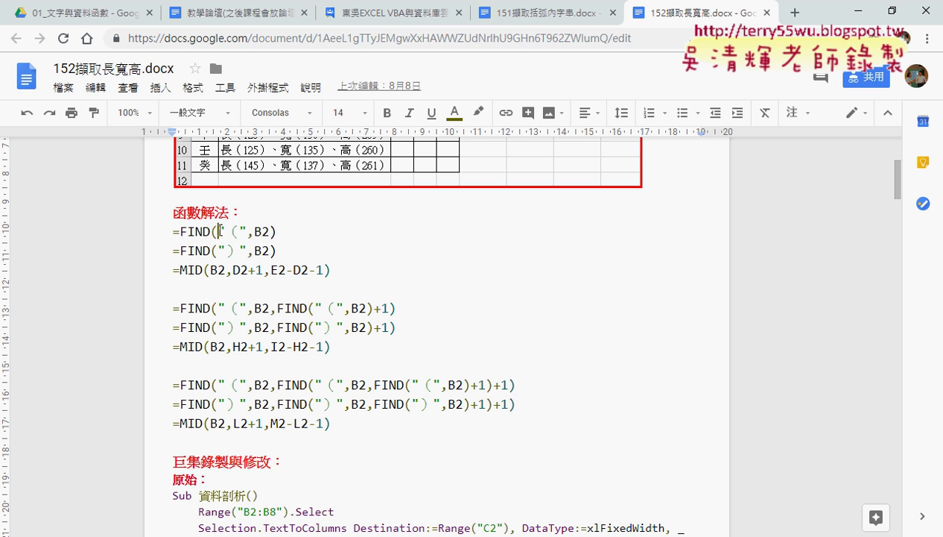
click(265, 231)
drag(387, 308, 278, 308)
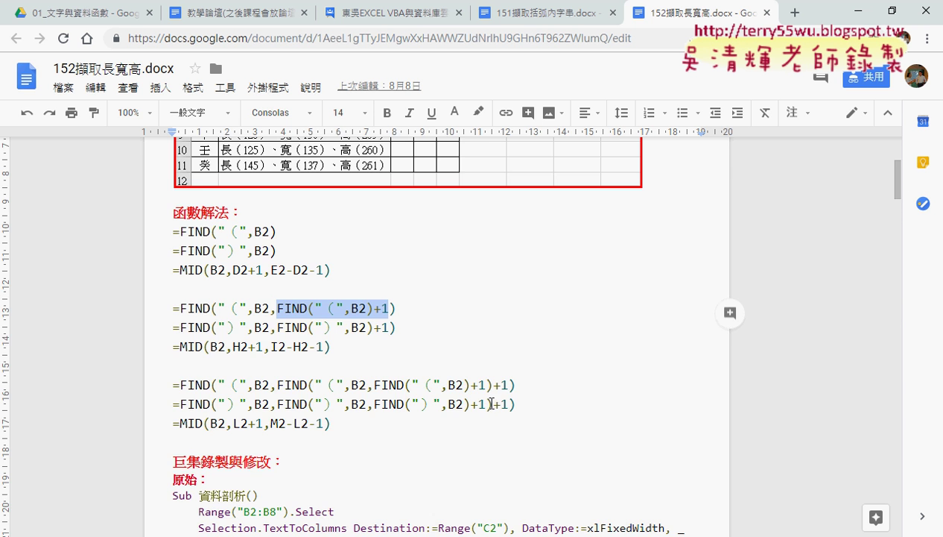
Scroll to and highlight the 巨集錄製與修改 heading, then minimize the browser.
scroll(490, 402, down, 5)
scroll(493, 402, down, 2)
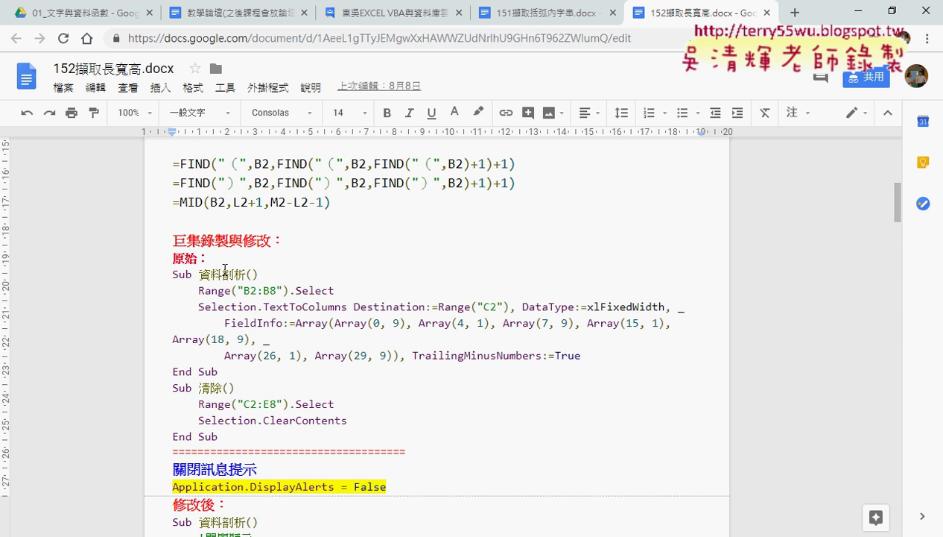
drag(173, 240, 293, 242)
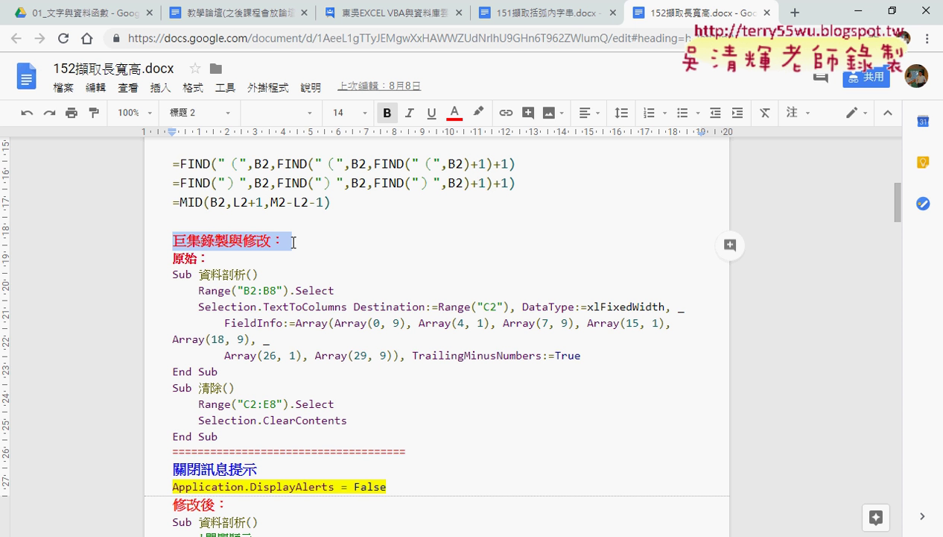
click(860, 17)
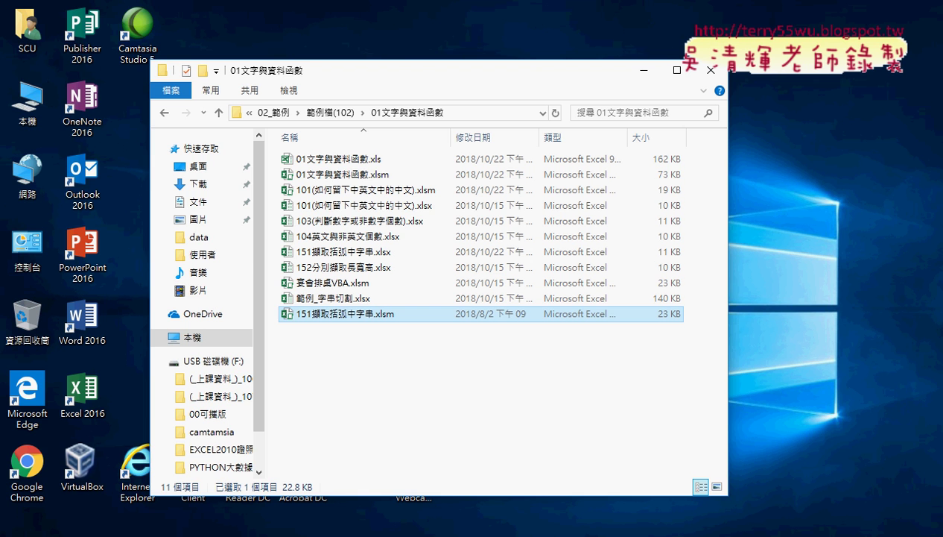
Bring 152分別擷取長寬高.xlsx to the front from the taskbar and run its 資料剖析 macro.
click(150, 533)
click(232, 496)
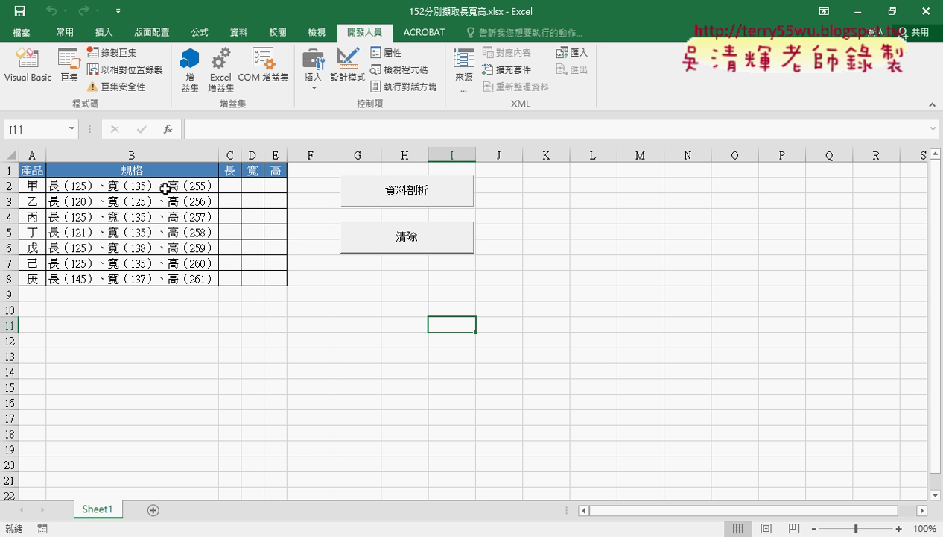
click(410, 196)
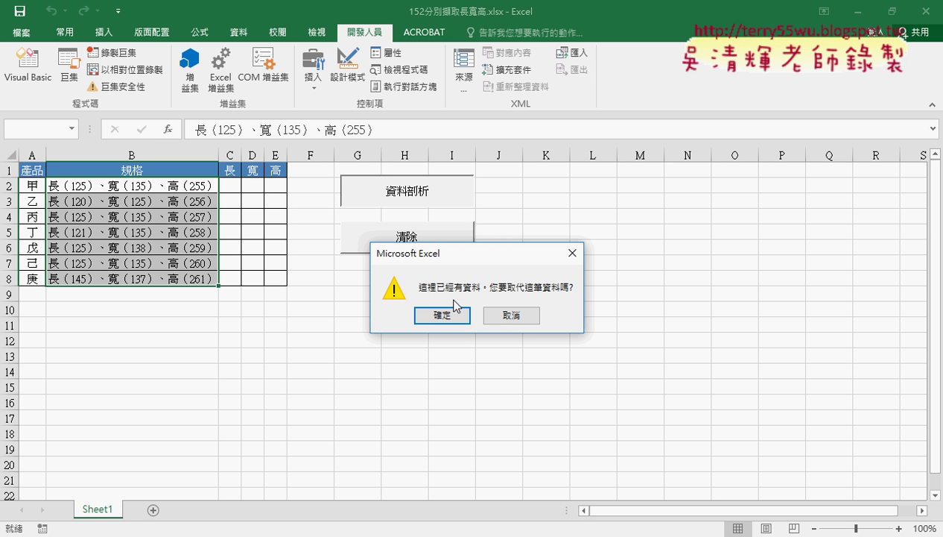
Accept the replace prompt, then test 清除 and 資料剖析 on C2:E8, finishing with the columns cleared.
click(449, 316)
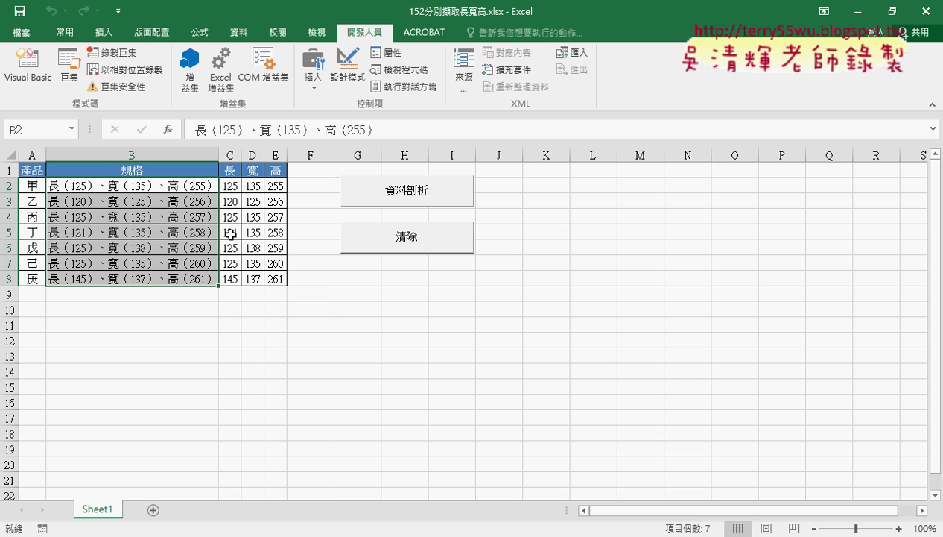
drag(230, 186, 283, 278)
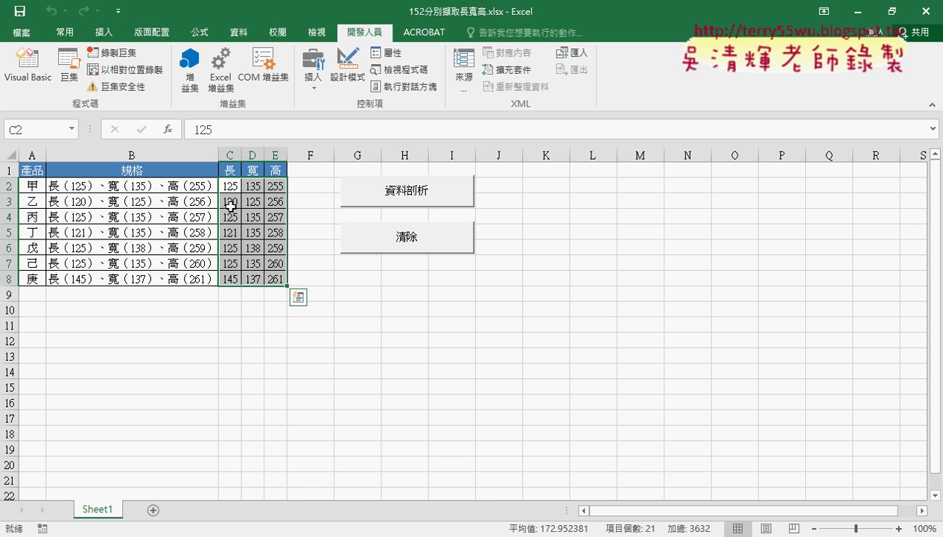
click(439, 240)
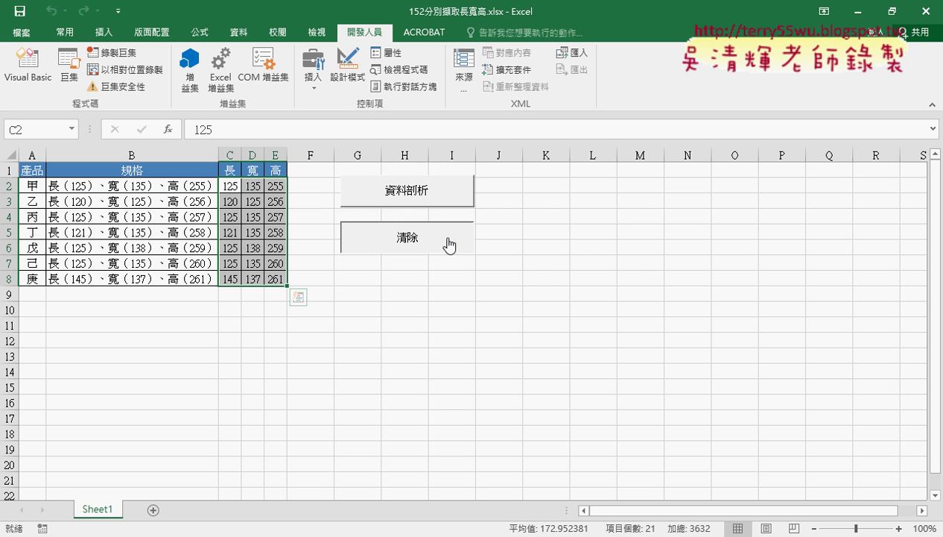
click(438, 199)
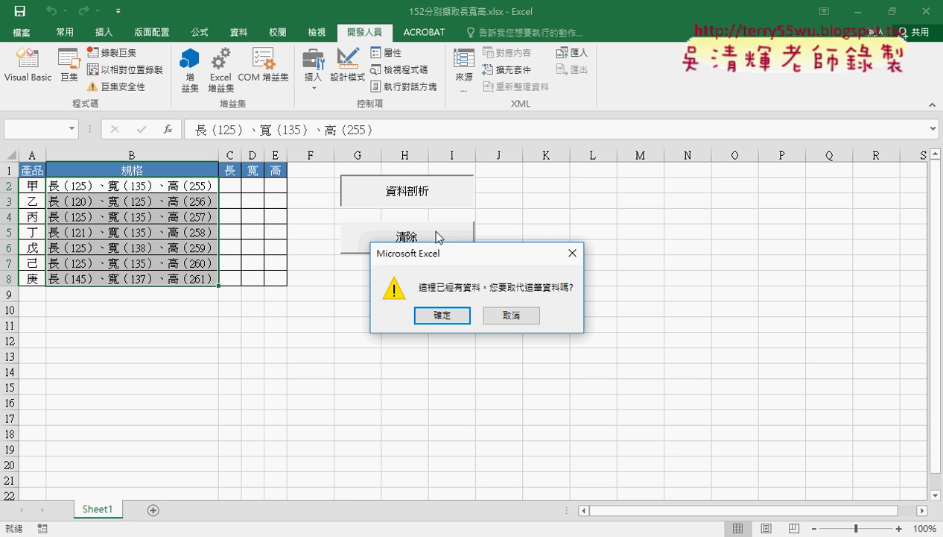
click(456, 314)
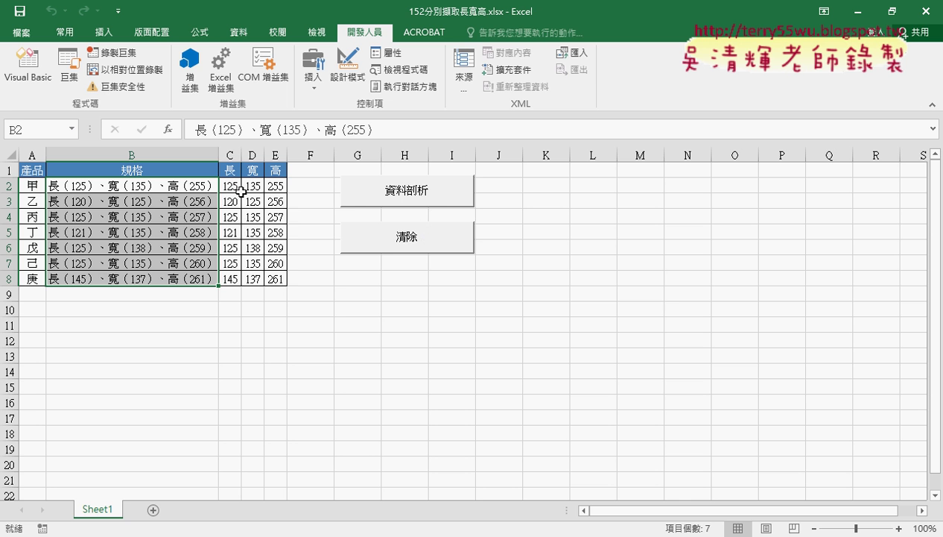
click(383, 240)
click(370, 310)
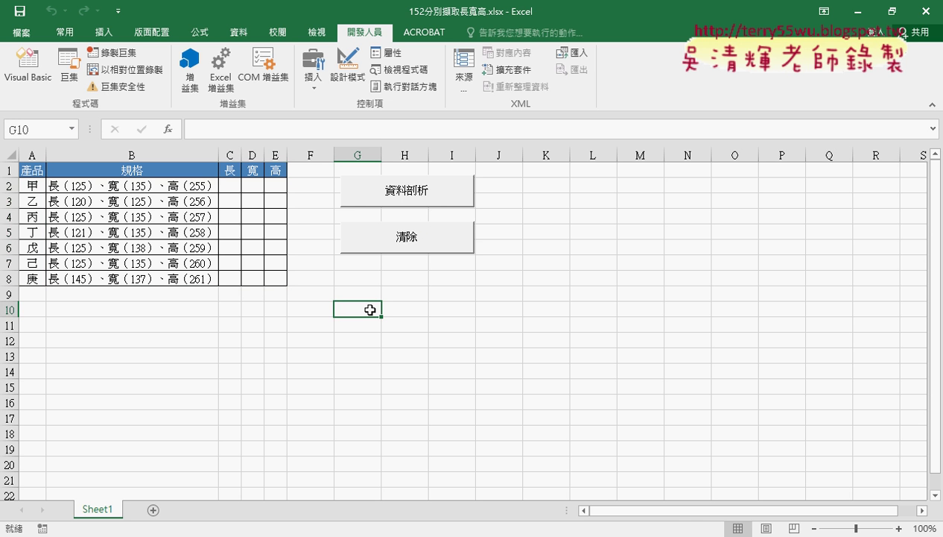
right_click(428, 194)
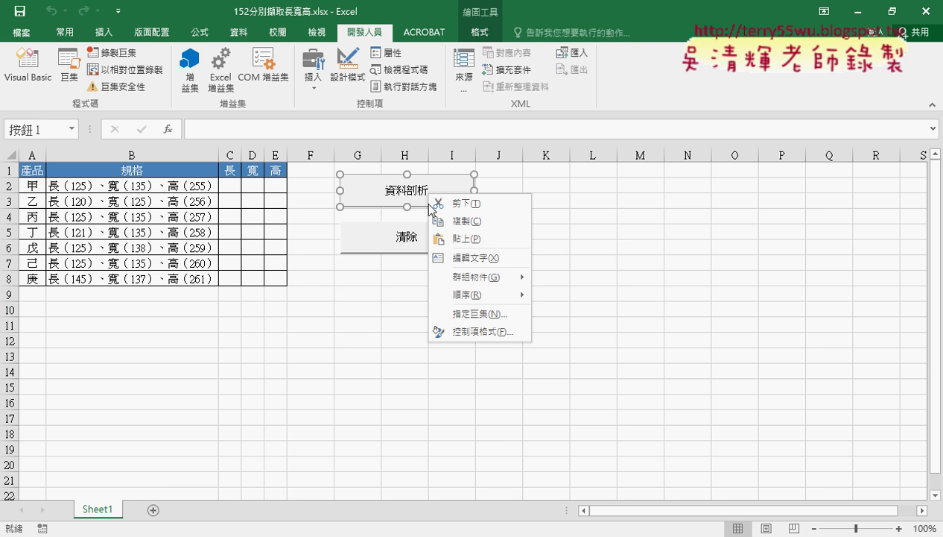
click(470, 313)
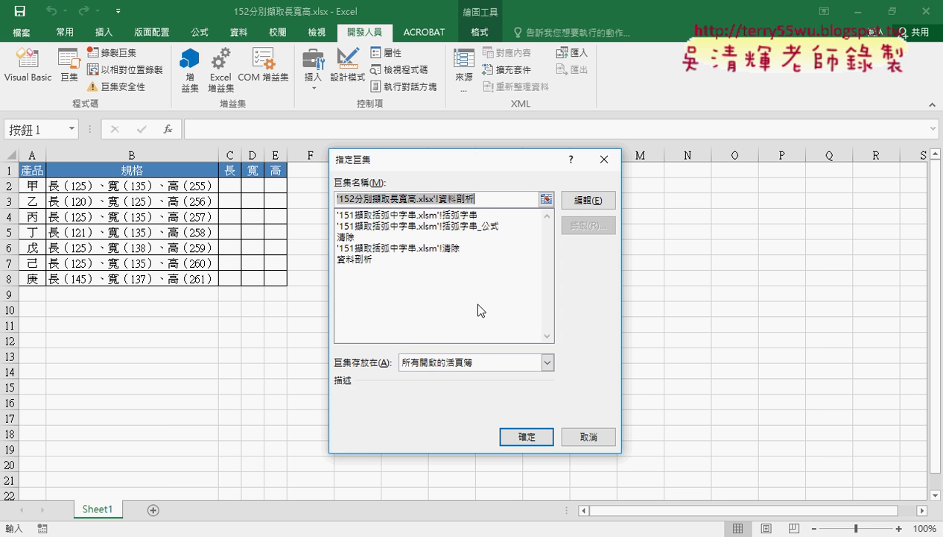
click(365, 260)
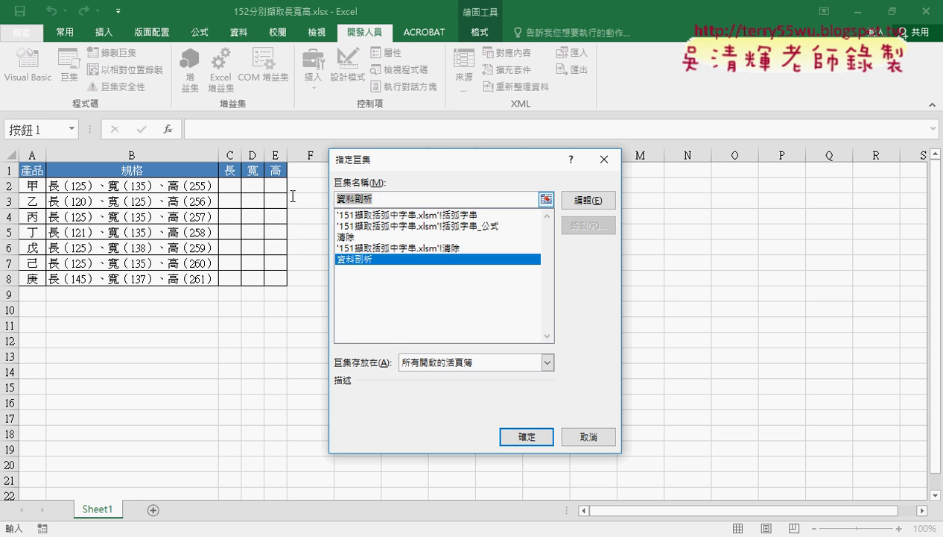
double_click(363, 198)
right_click(363, 198)
click(388, 228)
click(580, 433)
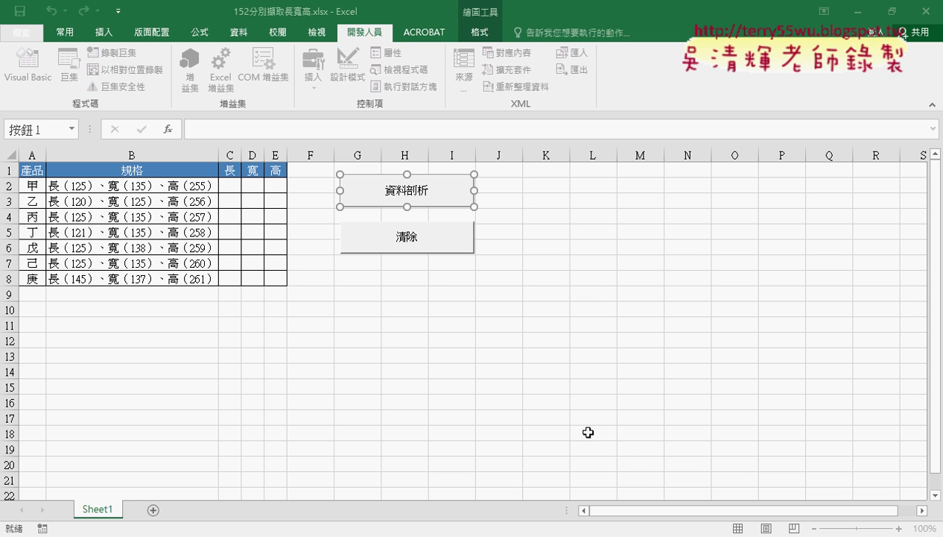
click(555, 398)
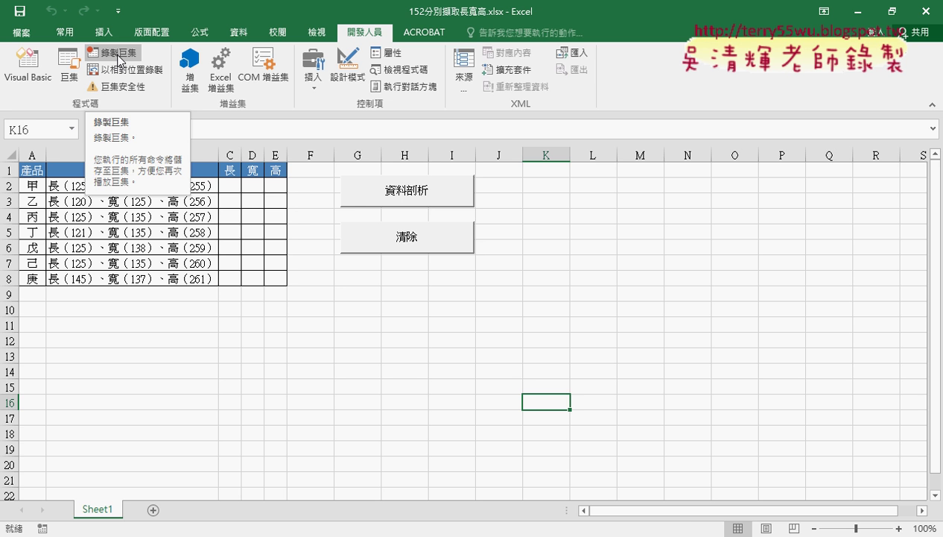
Check the 規格 descriptions in column B, then leave an empty cell selected.
click(349, 384)
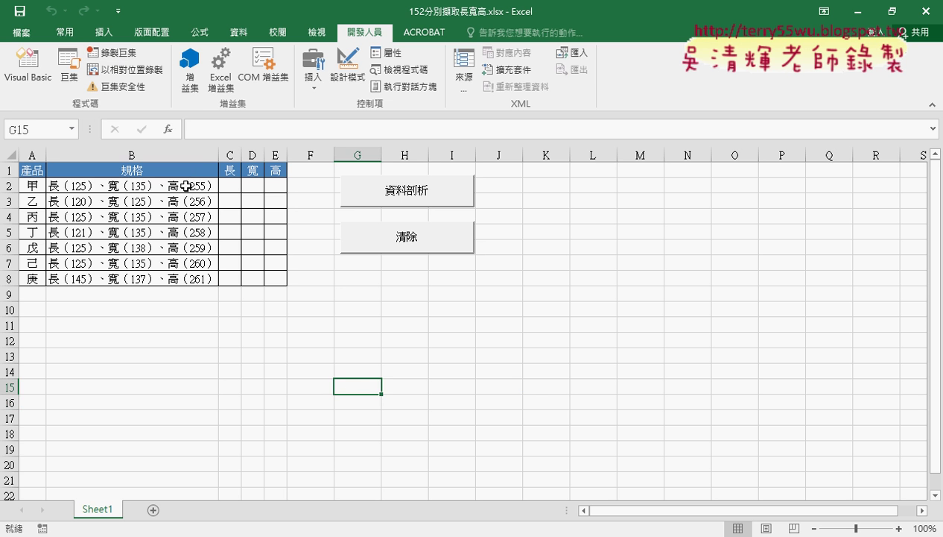
drag(183, 185, 177, 277)
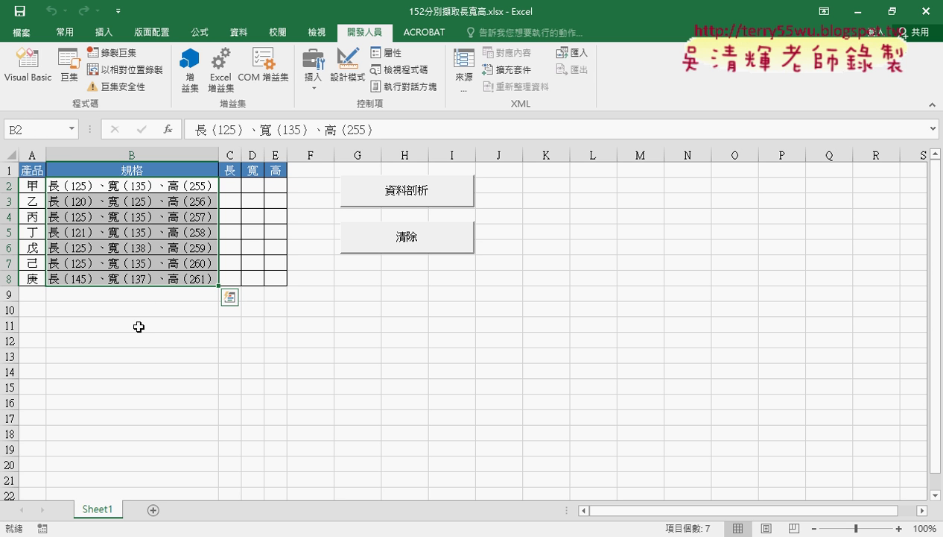
click(420, 382)
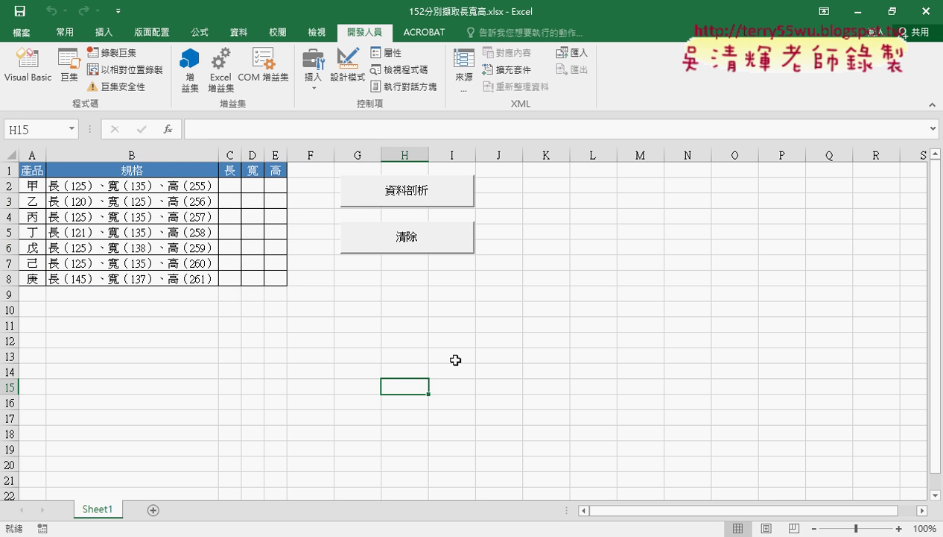
click(174, 183)
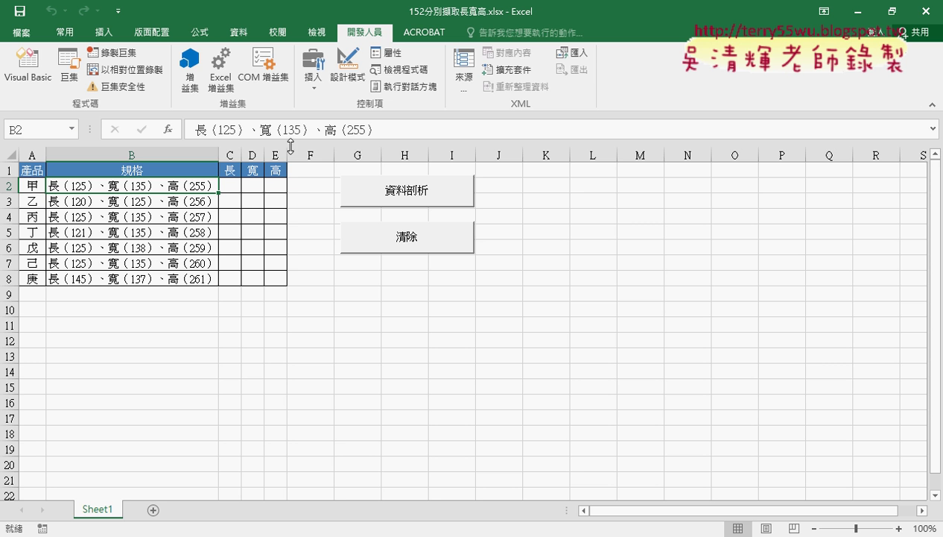
click(488, 313)
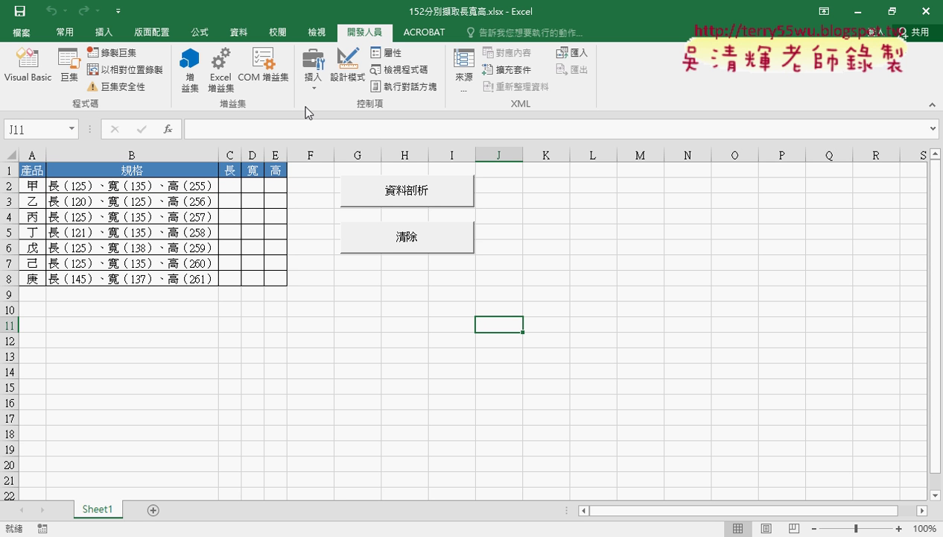
Start recording a macro named 資料剖析, replacing the existing one.
click(111, 53)
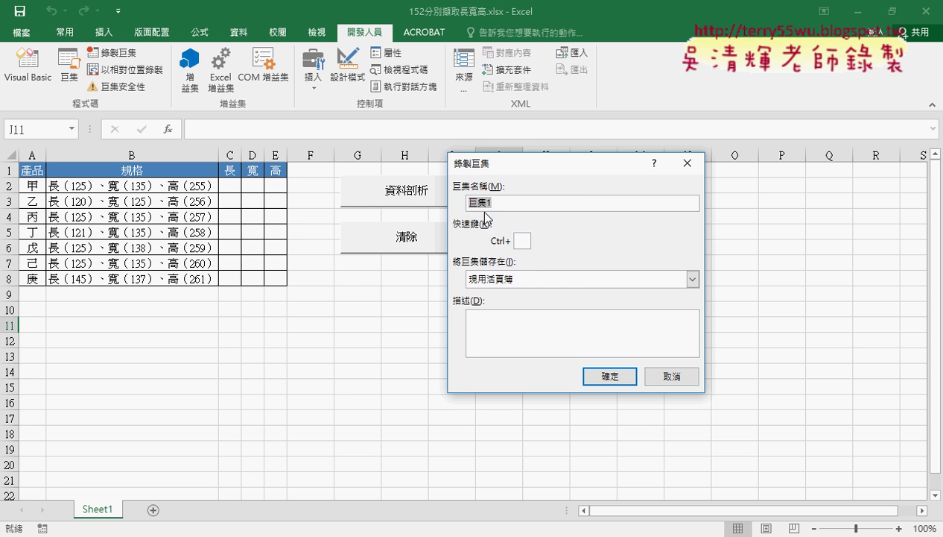
right_click(492, 202)
click(526, 246)
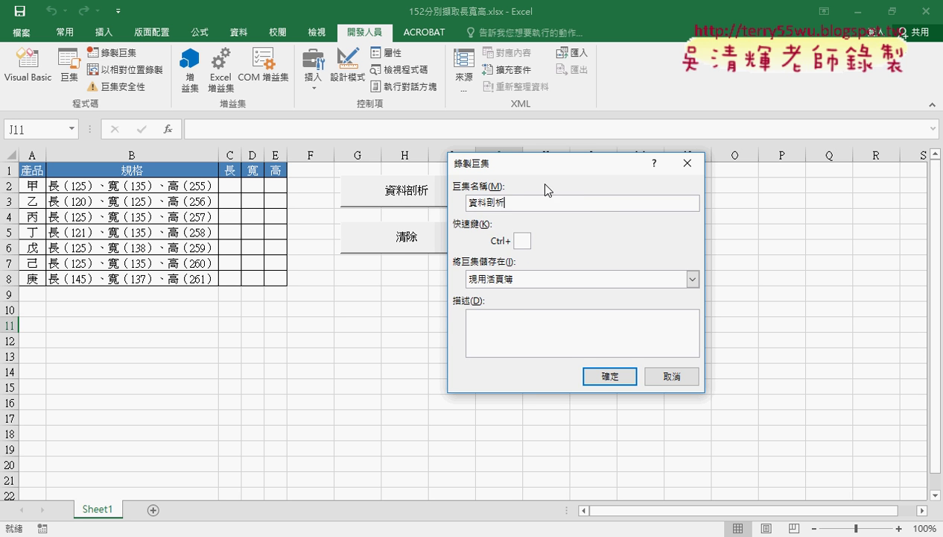
click(608, 377)
click(426, 312)
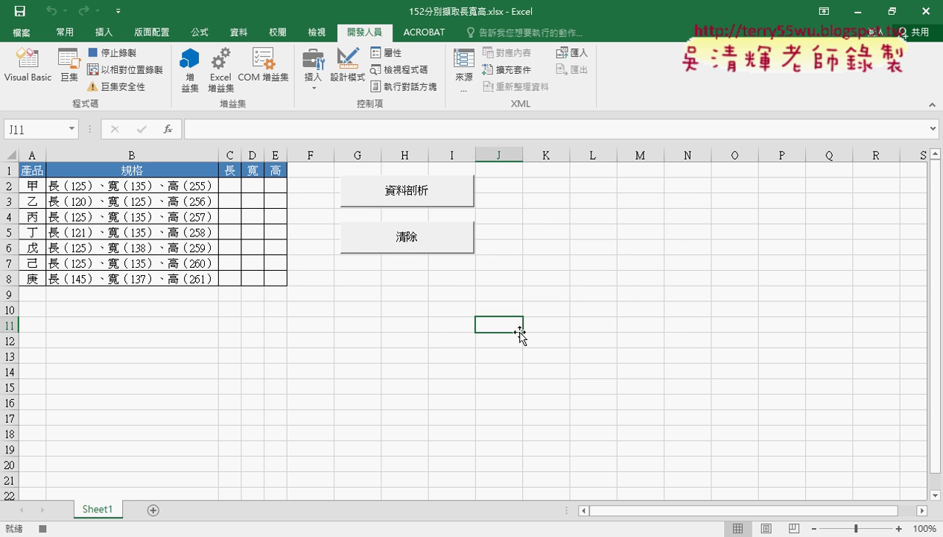
Select B2:B8 as the recording's first action.
click(157, 186)
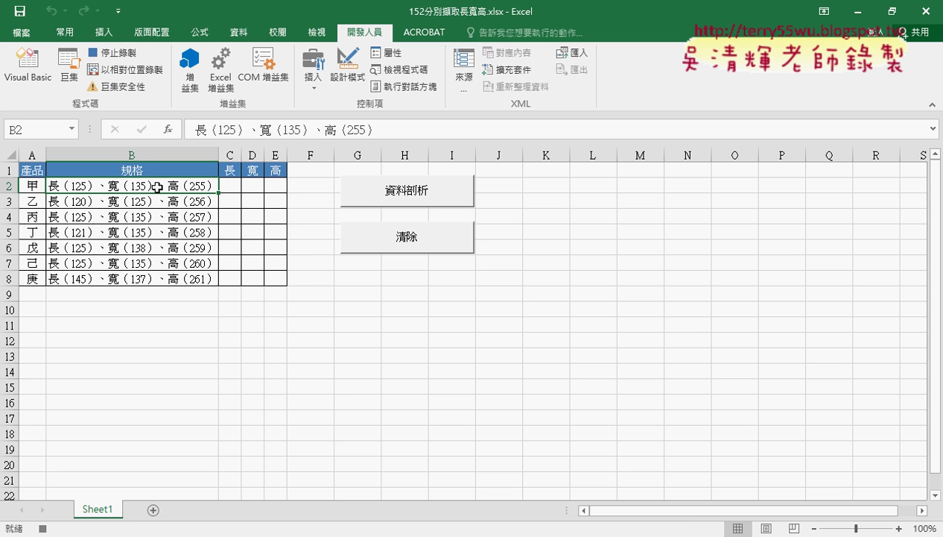
key(ctrl+shift+Down)
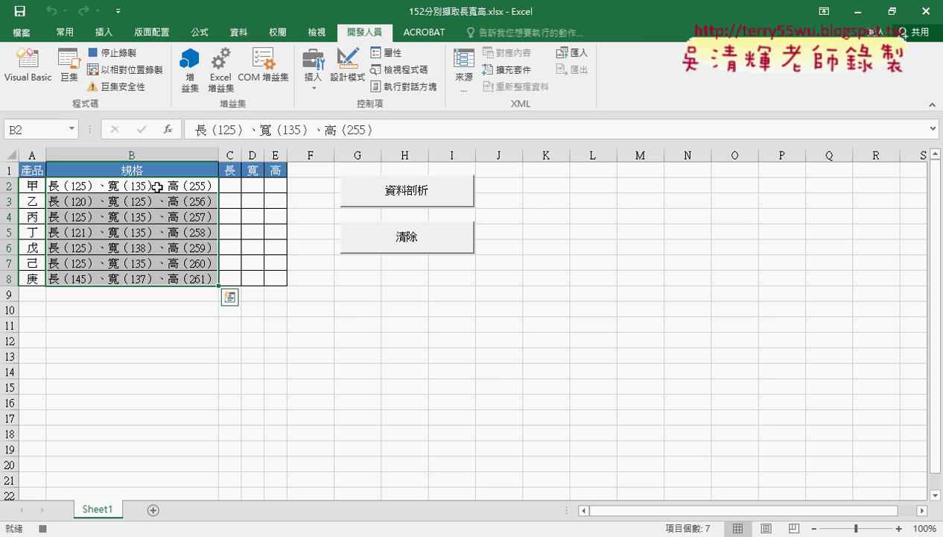
click(238, 32)
Launch the 資料剖析精靈 and choose Fixed width splitting for the 規格 text.
click(552, 74)
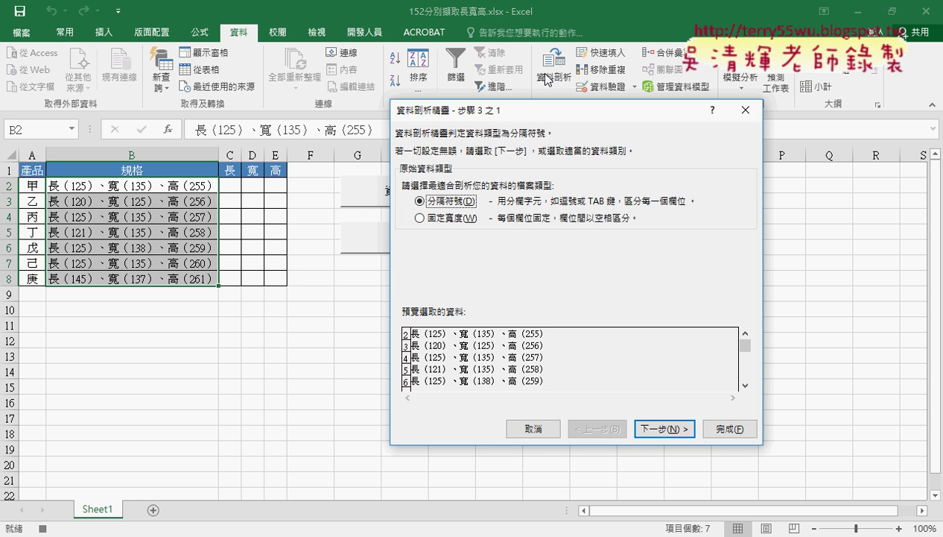
click(463, 219)
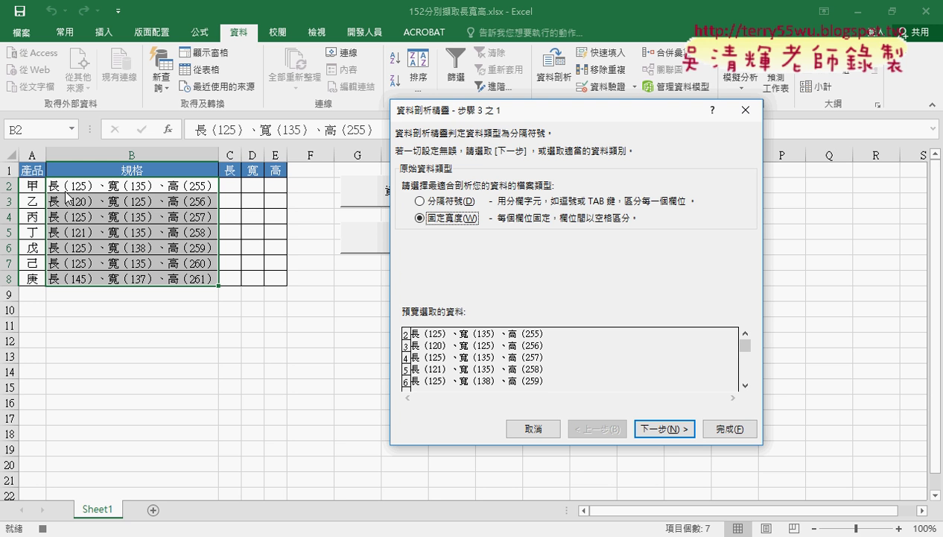
click(456, 203)
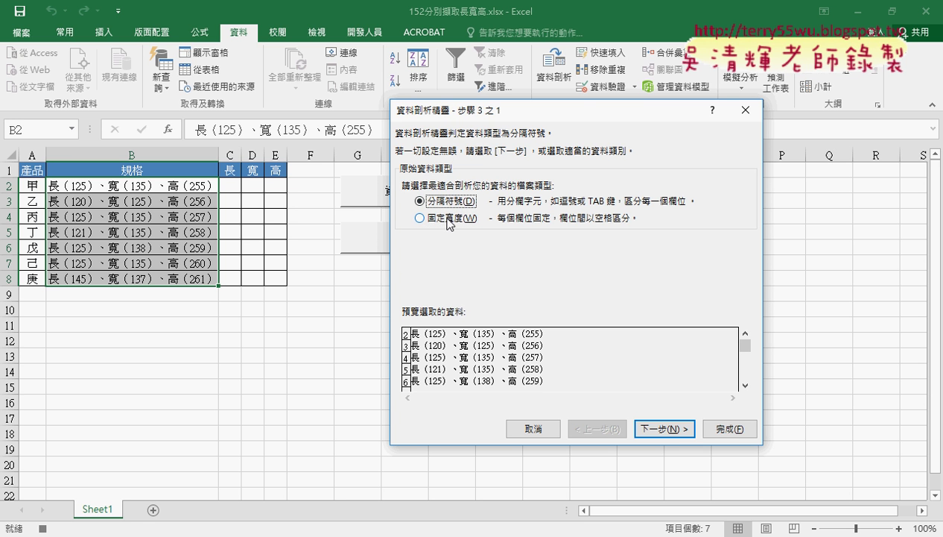
click(446, 219)
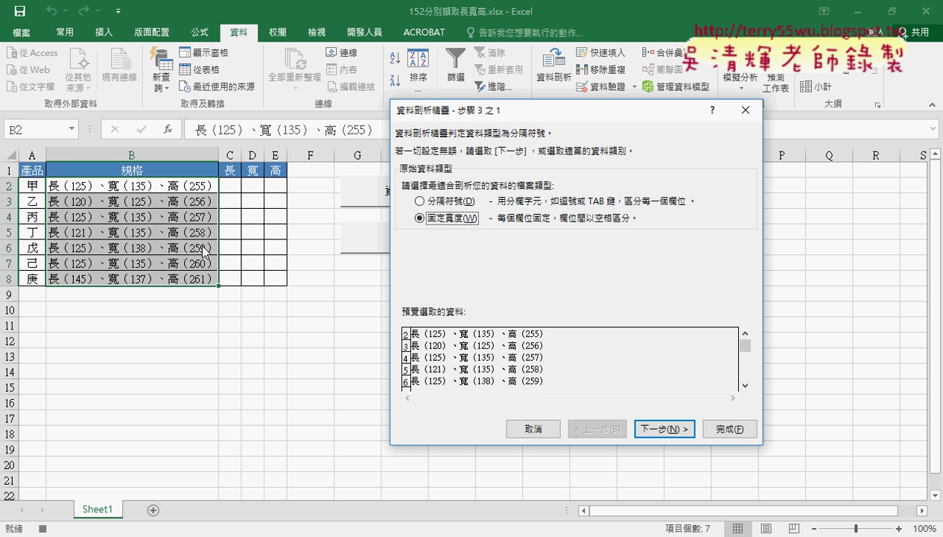
click(662, 428)
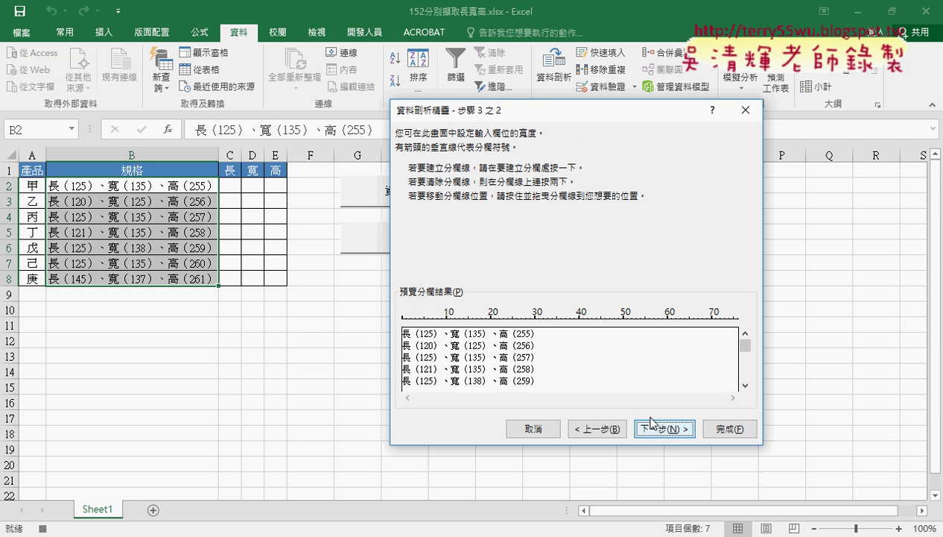
Place six break lines around the length, width and height numbers in the preview.
click(418, 320)
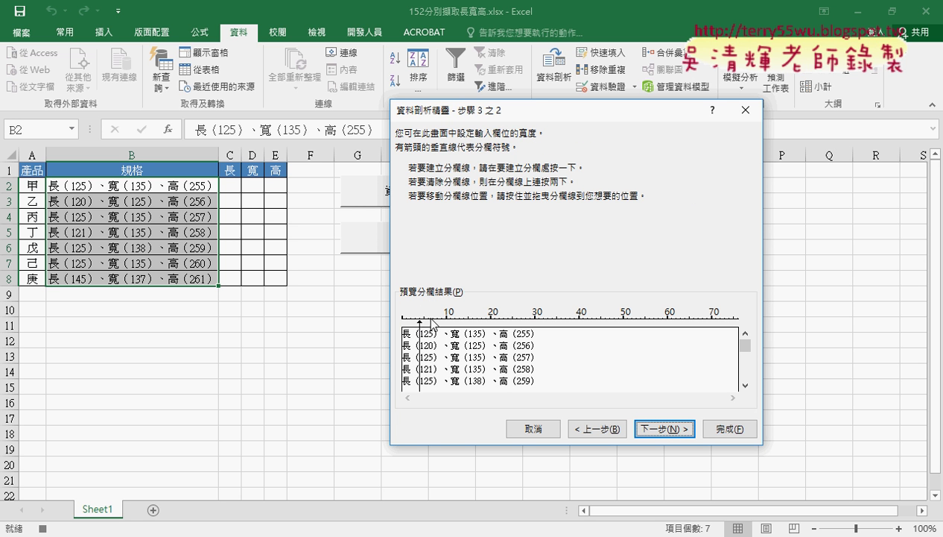
click(433, 321)
click(468, 320)
click(490, 321)
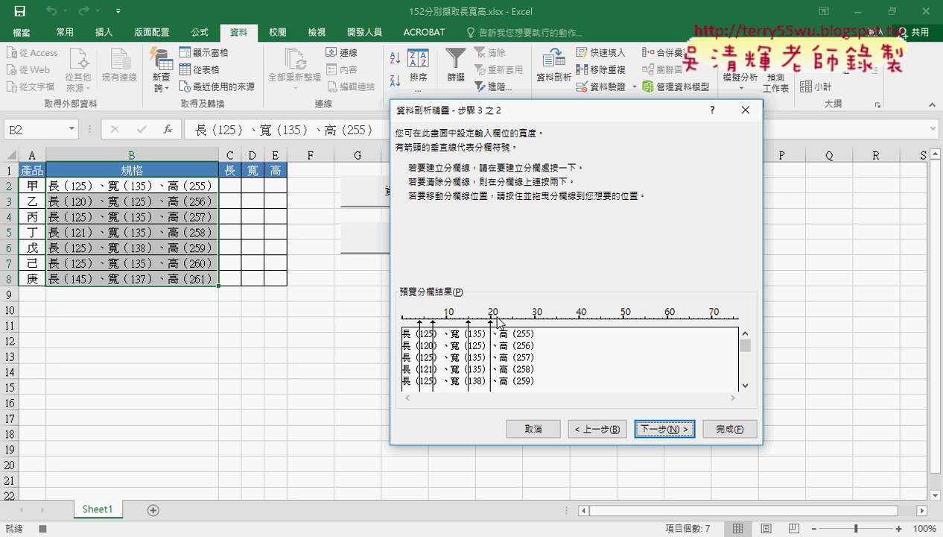
drag(490, 321, 483, 328)
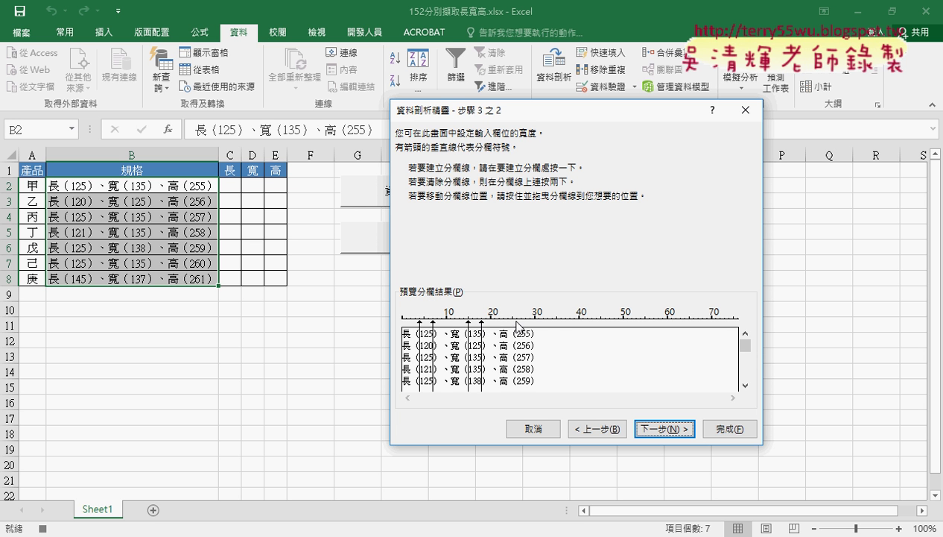
drag(515, 326, 516, 323)
click(531, 320)
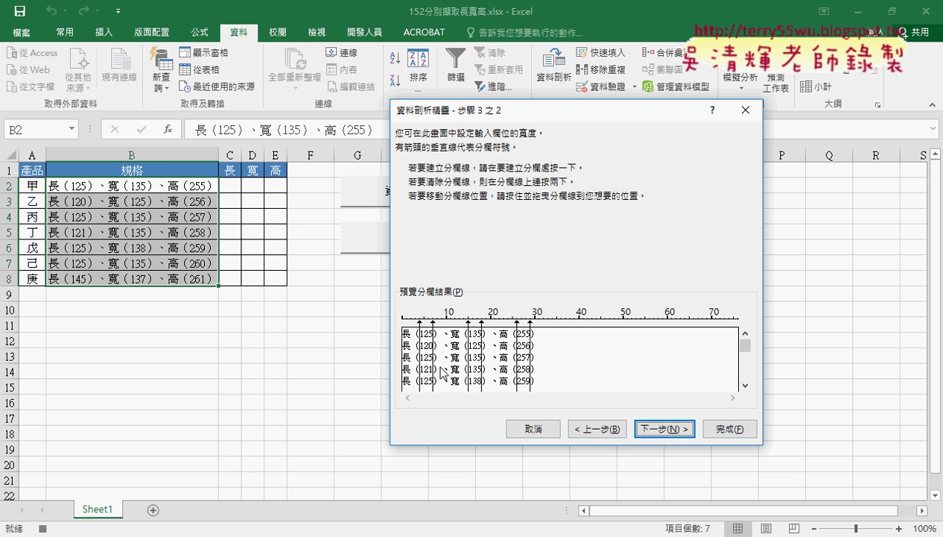
Set every text piece of 規格 to 'Do not import column', keeping only the numbers.
click(670, 429)
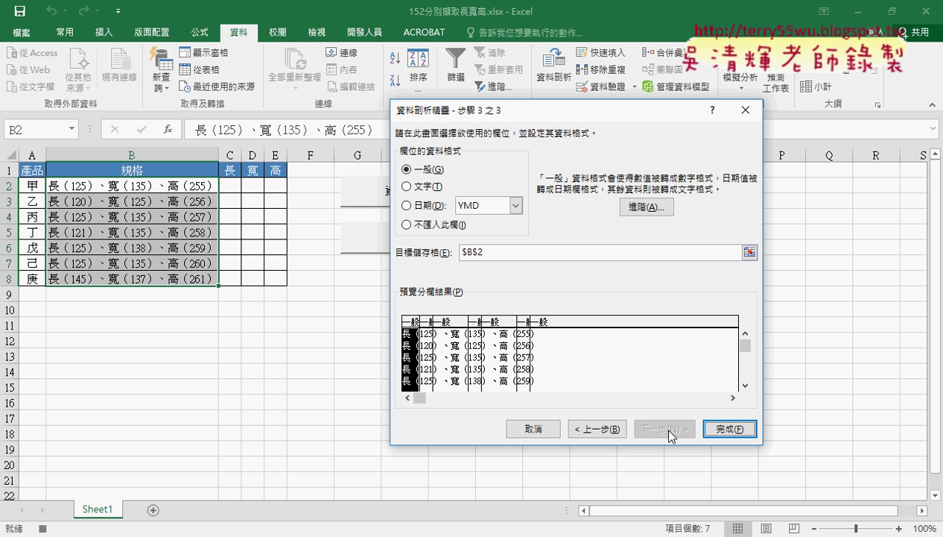
click(408, 224)
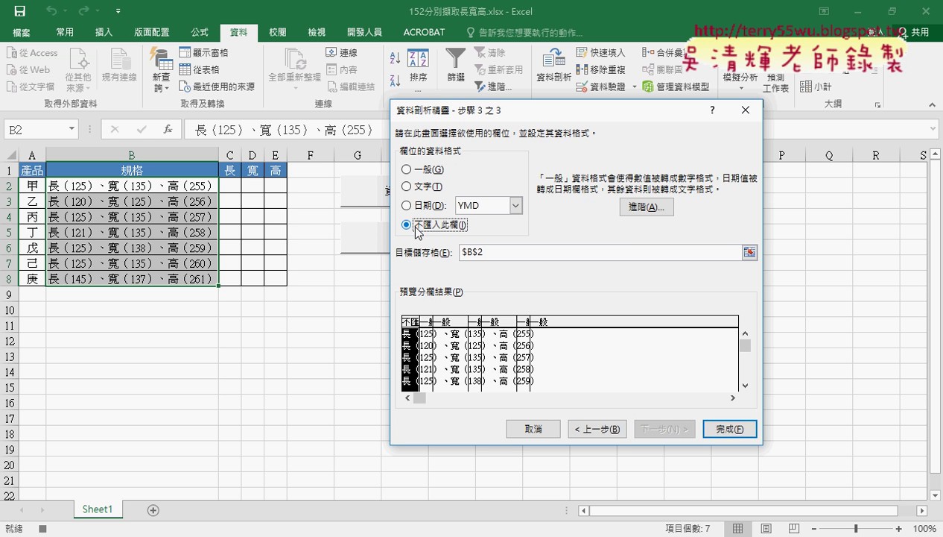
click(446, 339)
click(434, 227)
click(493, 346)
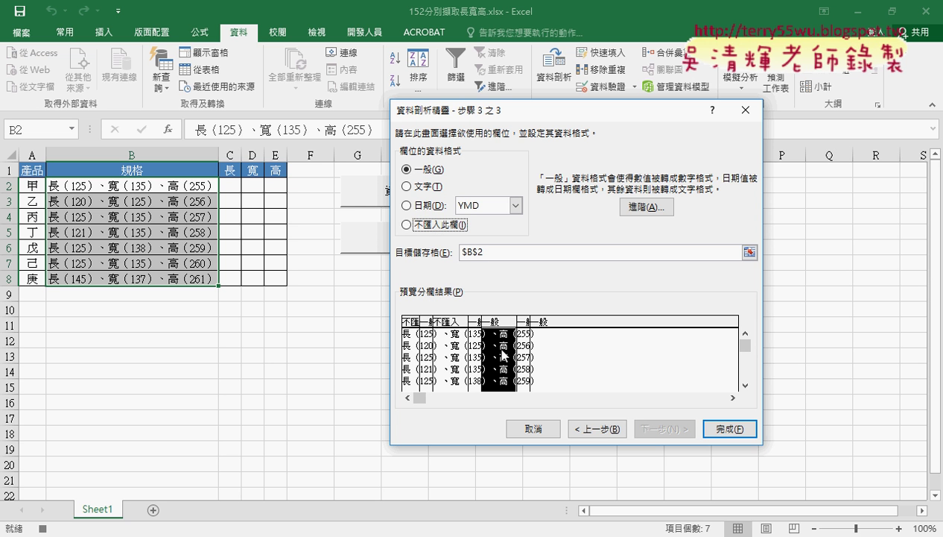
click(421, 227)
click(566, 350)
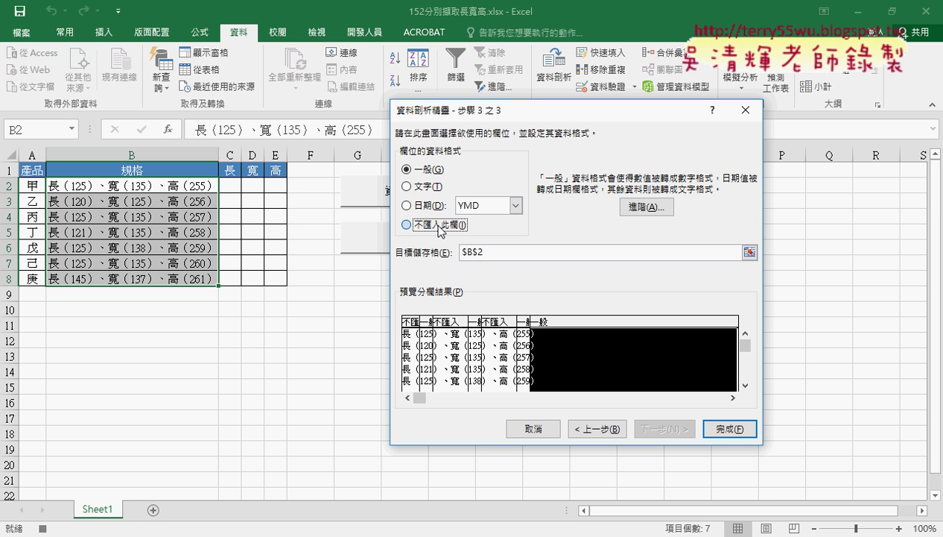
click(429, 227)
Set the split destination to $C$2 and finish the wizard.
double_click(473, 251)
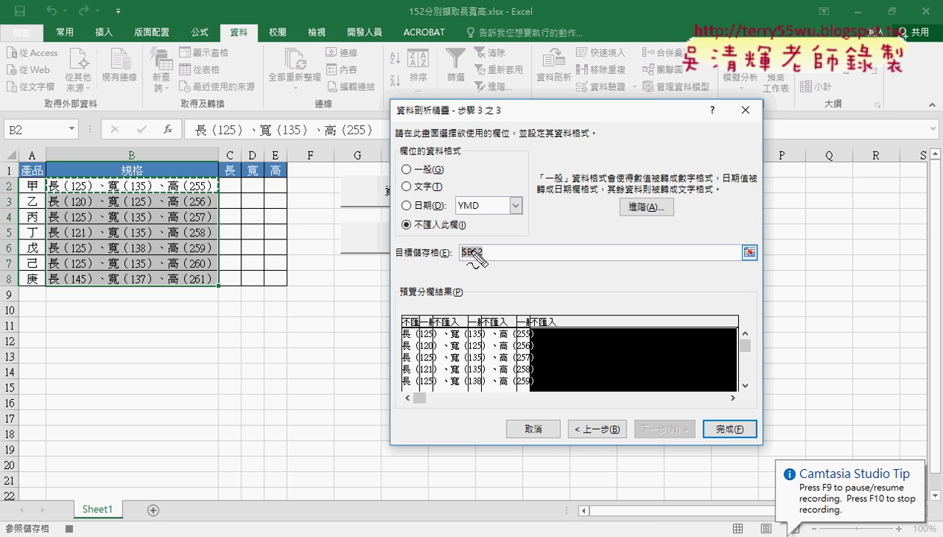
drag(477, 268, 481, 289)
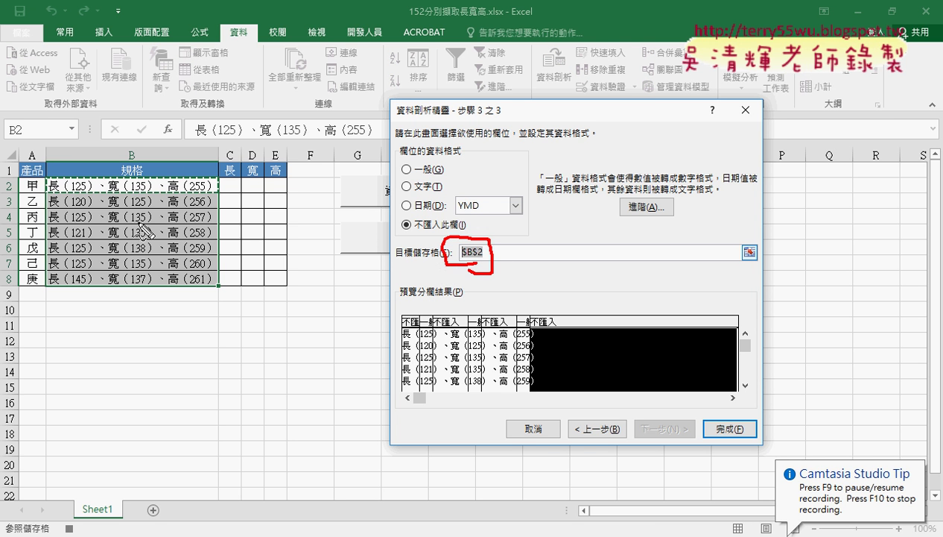
drag(51, 181, 50, 276)
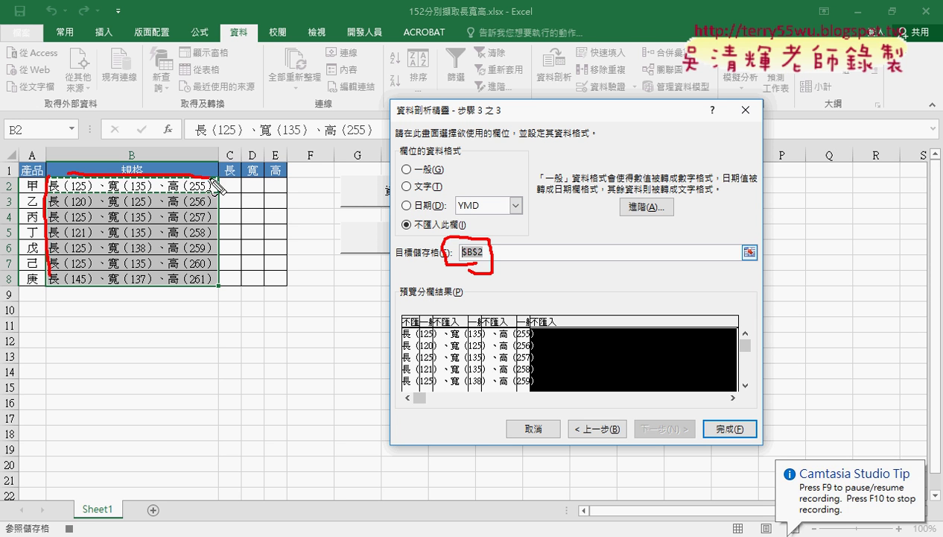
mouse_move(69, 177)
mouse_down()
mouse_move(212, 285)
mouse_move(57, 282)
mouse_up()
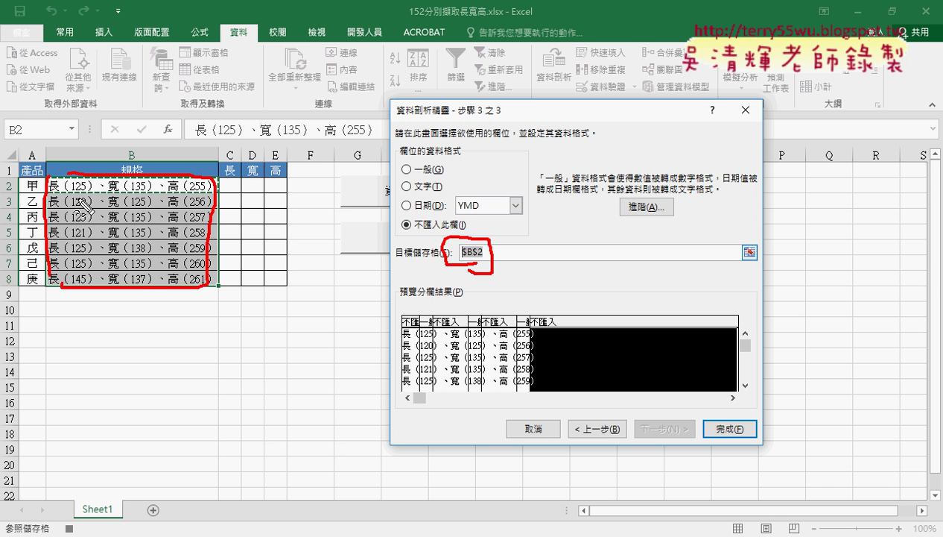
drag(233, 173, 224, 195)
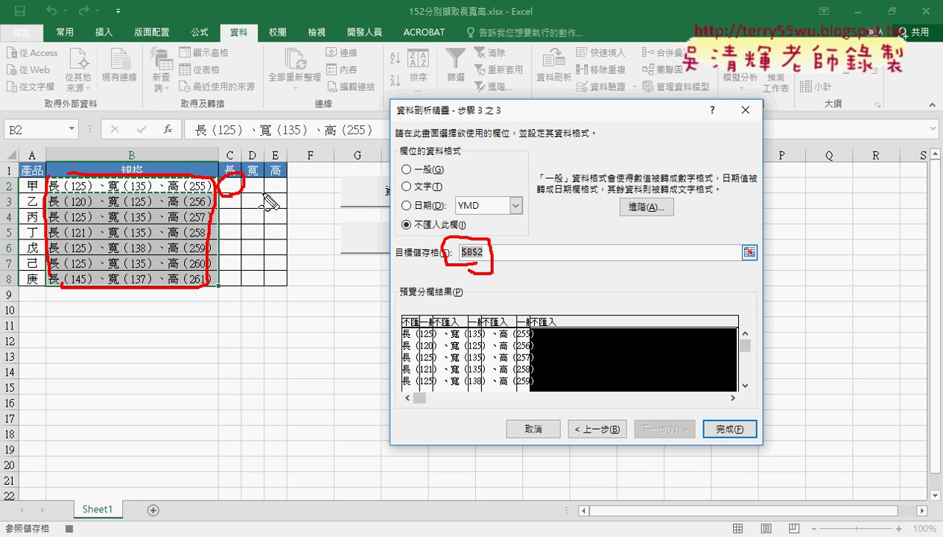
click(481, 254)
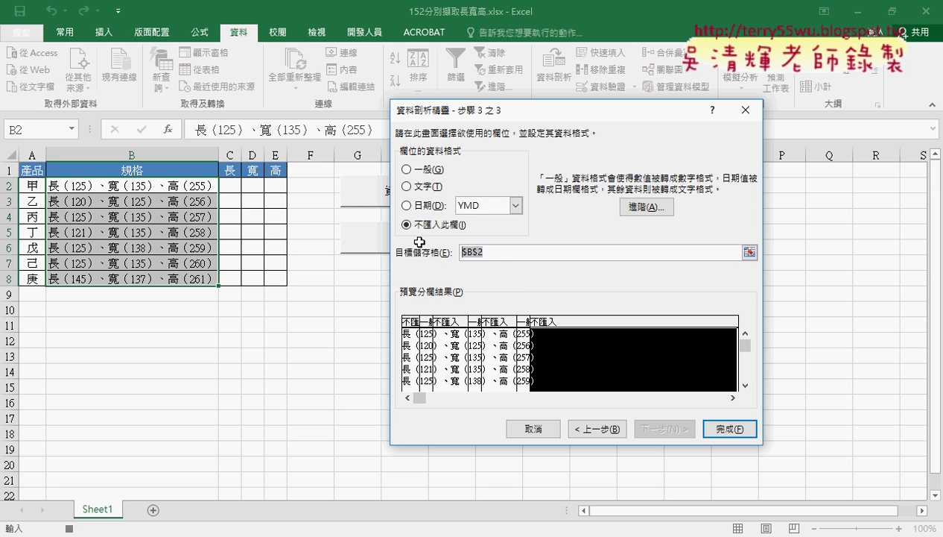
click(229, 189)
click(230, 189)
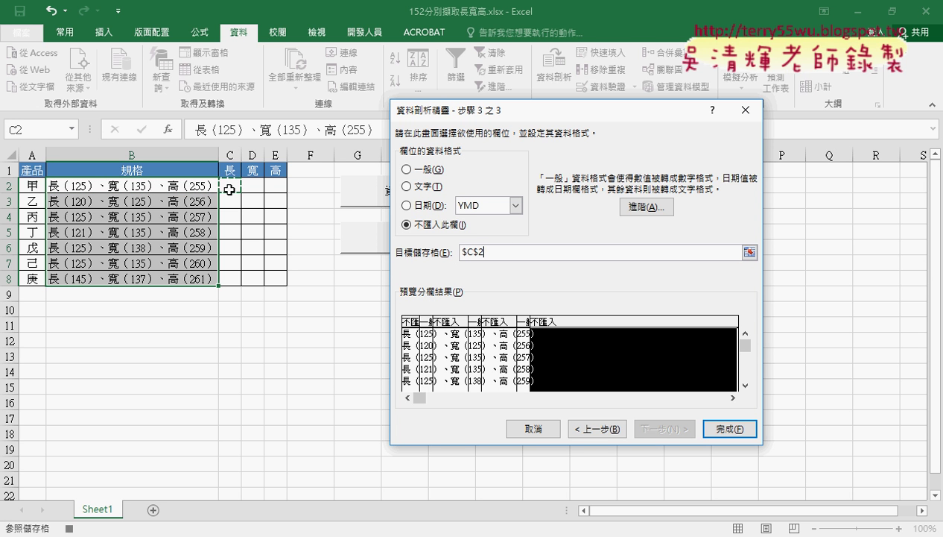
click(731, 430)
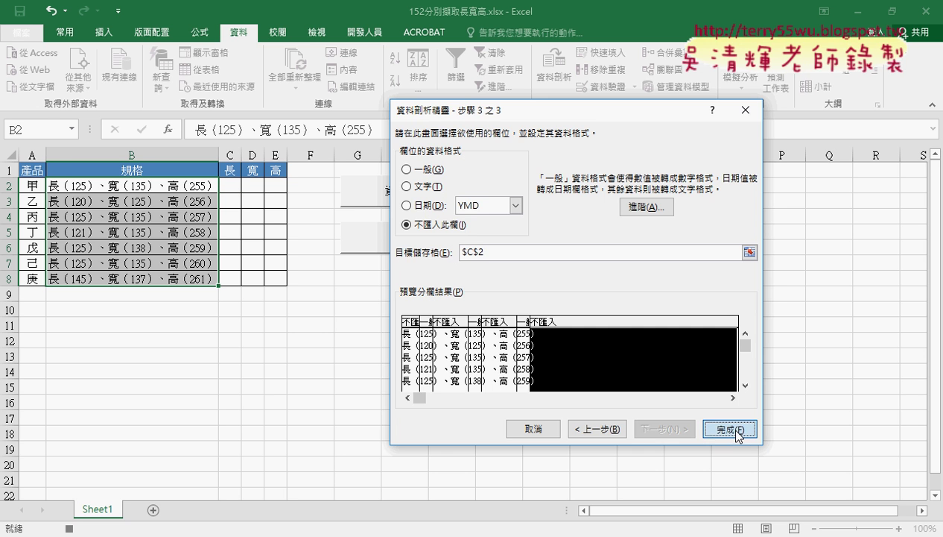
Confirm replacing the cell data, then stop recording the 資料剖析 macro.
click(440, 316)
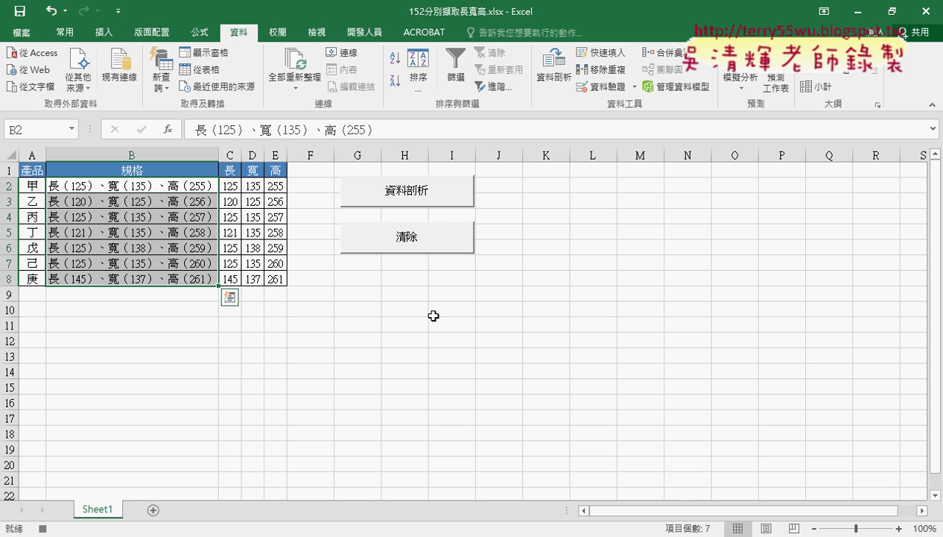
click(452, 289)
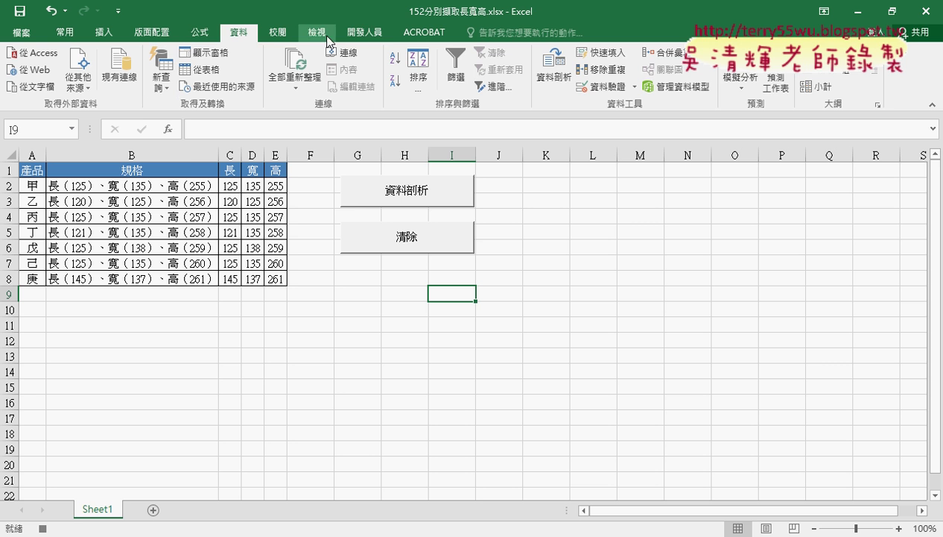
click(357, 33)
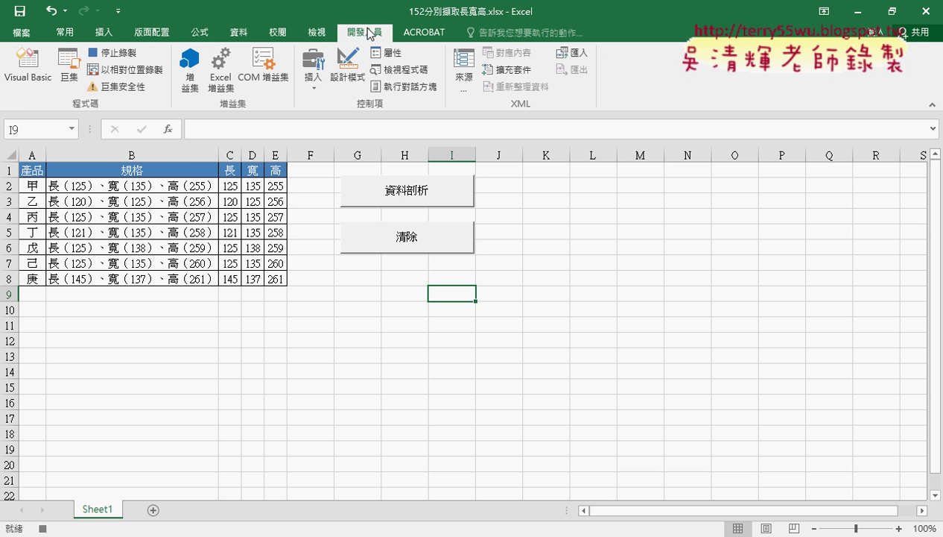
click(123, 56)
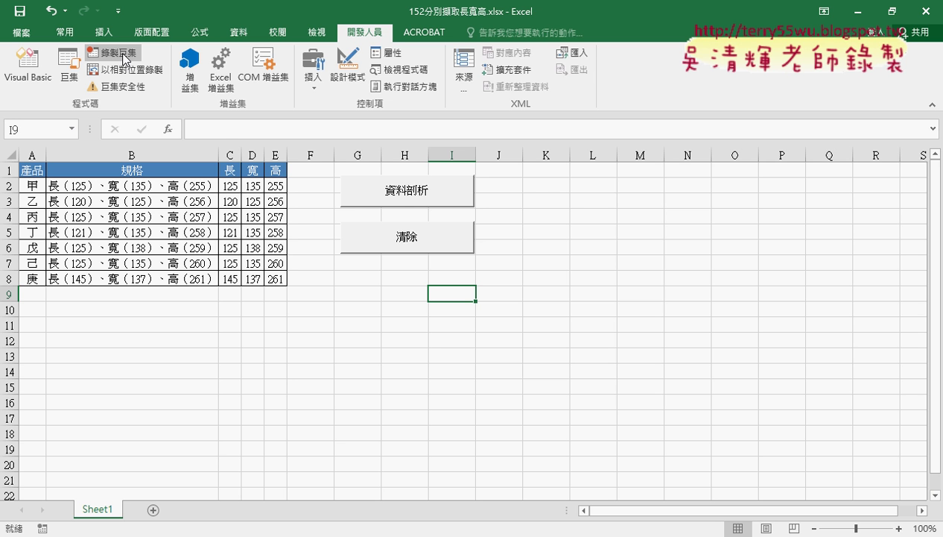
Start recording a new macro named 清除, replacing the existing one.
click(124, 57)
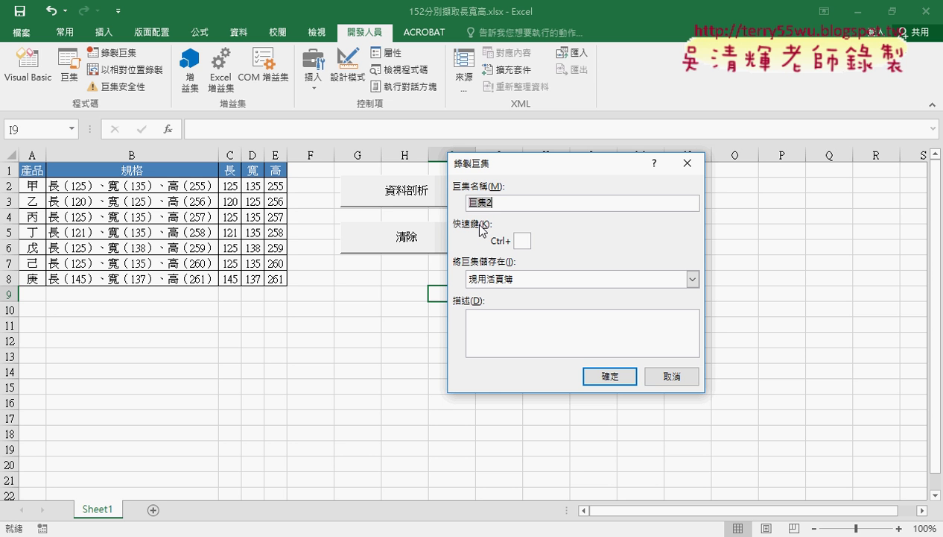
text(清除)
click(609, 375)
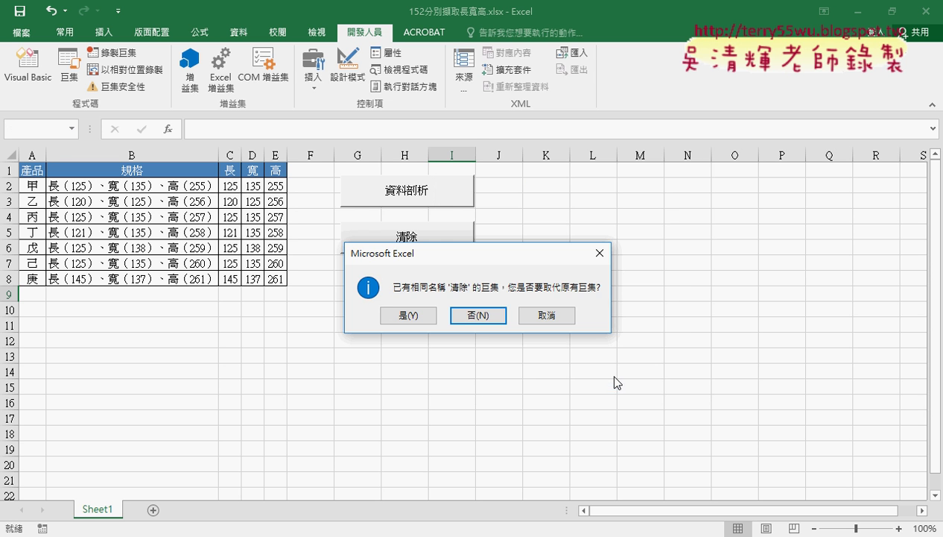
click(422, 316)
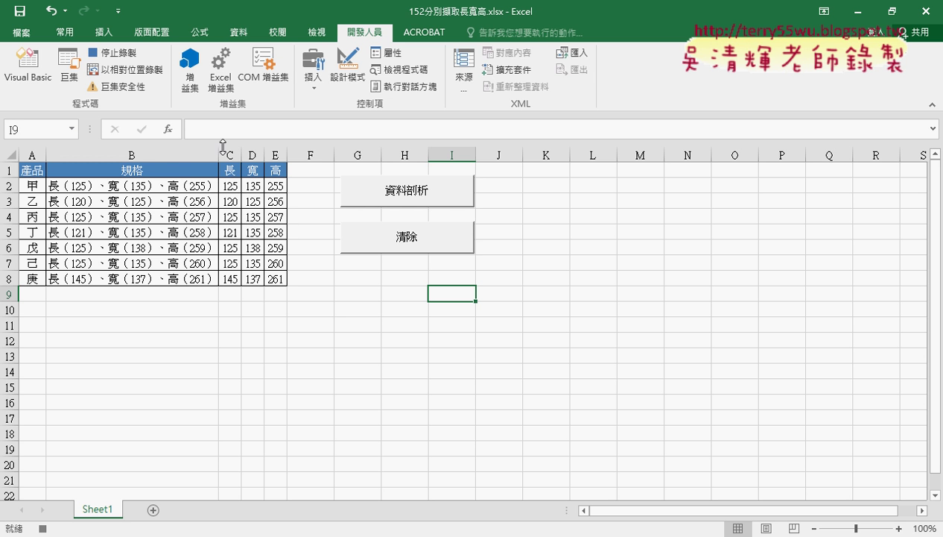
Clear the length, width and height values in C2:E8 and stop the macro recording.
click(226, 189)
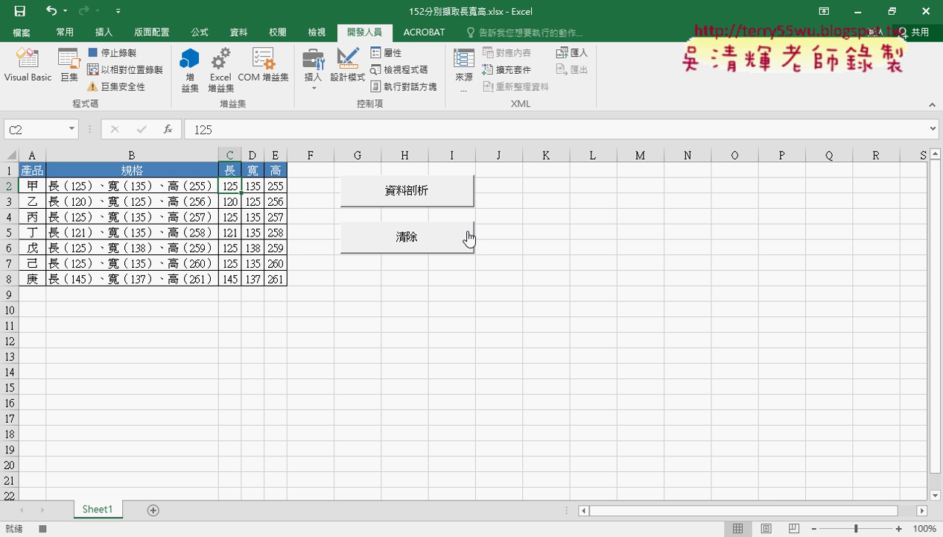
key(ctrl+shift+Right)
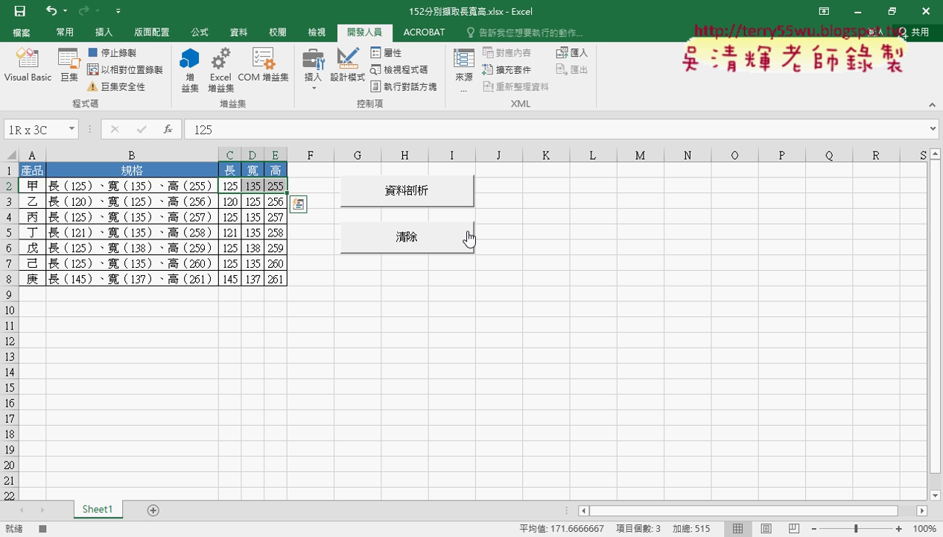
key(ctrl+shift+Down)
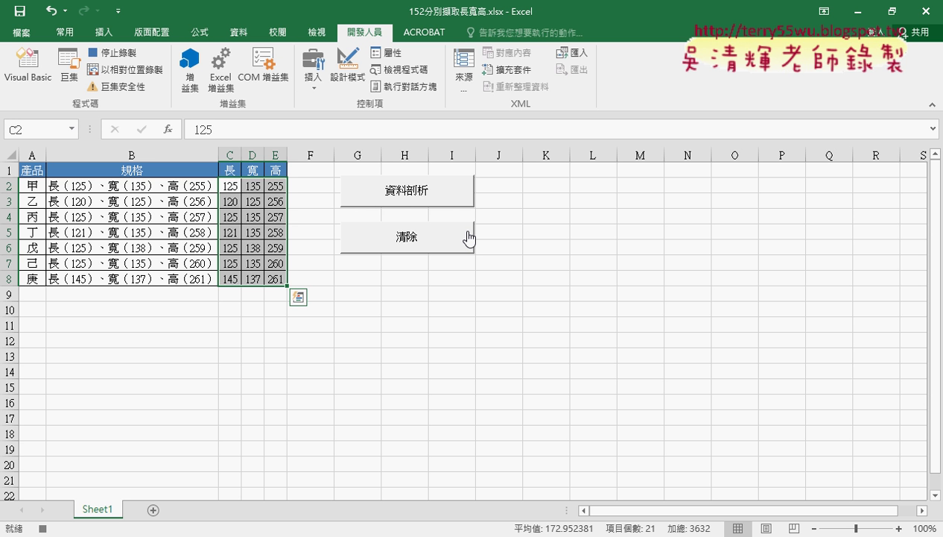
click(468, 237)
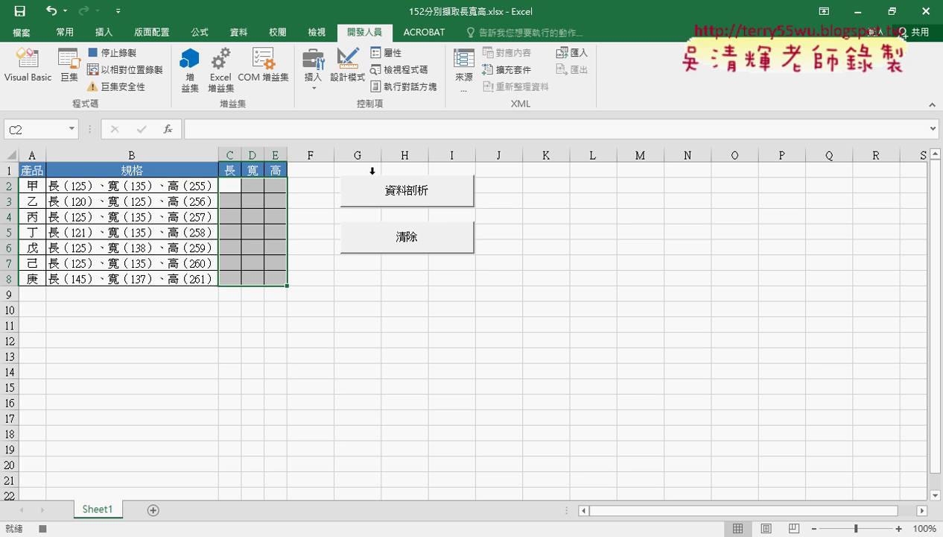
click(111, 52)
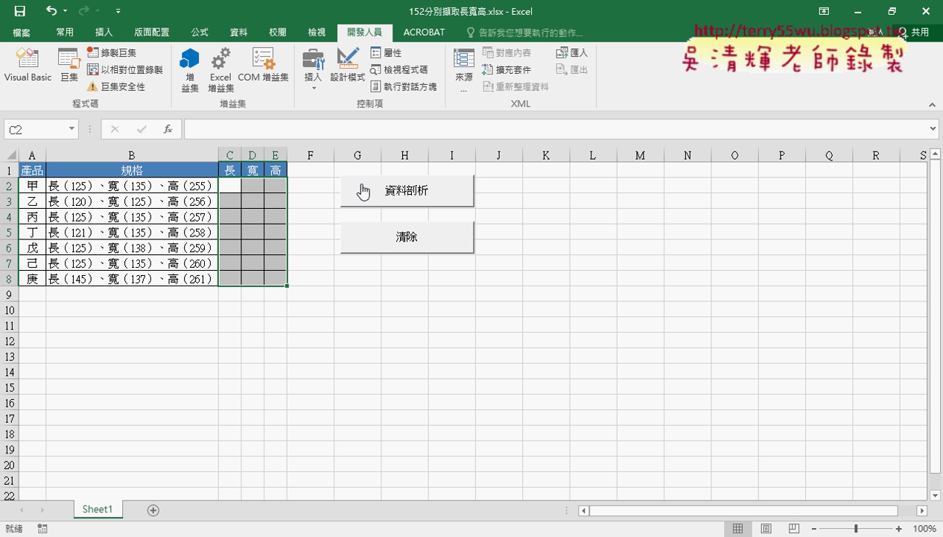
Run the 資料剖析 macro, accept replacing data, clear columns C–E with 清除, and split again.
click(587, 271)
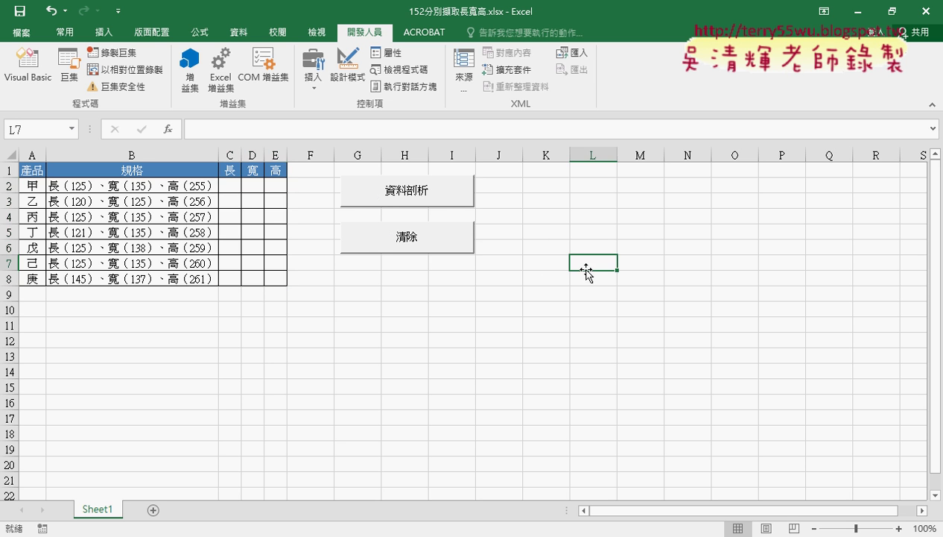
click(421, 194)
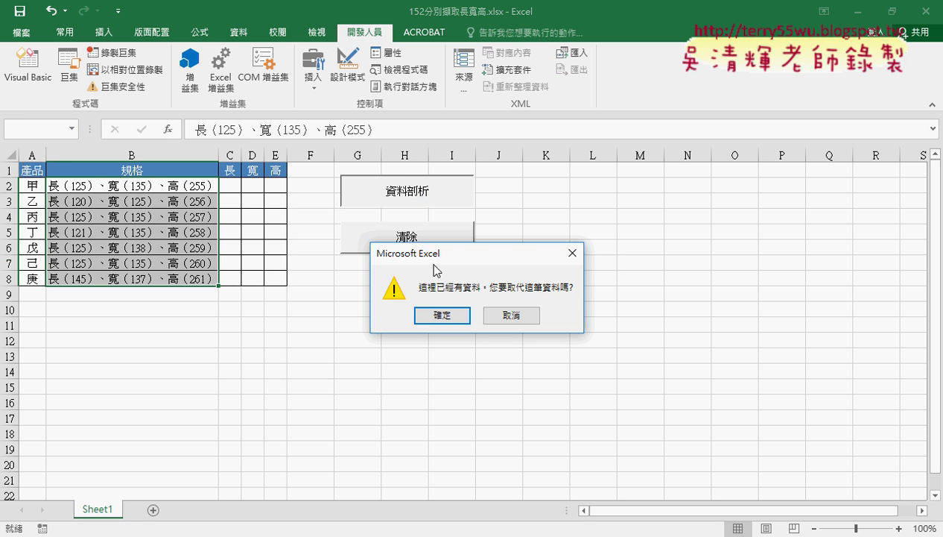
click(448, 319)
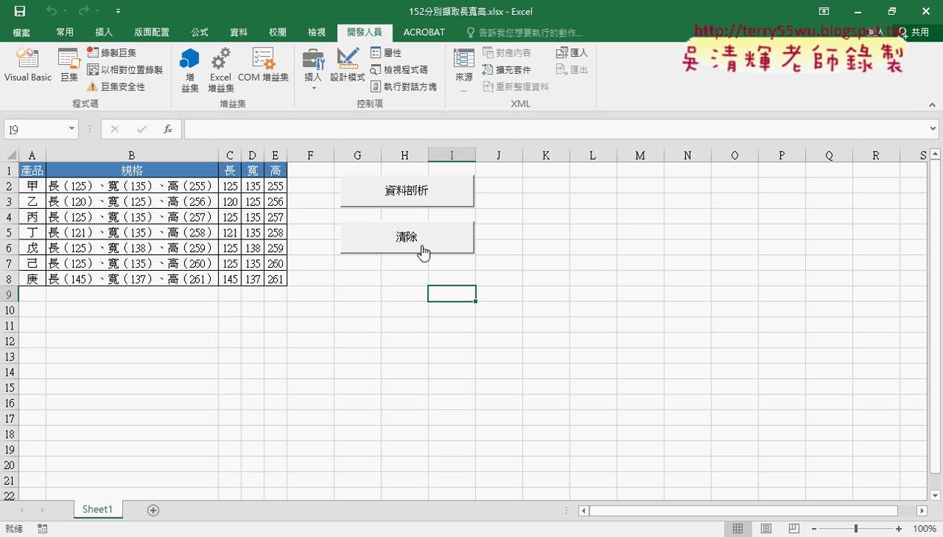
click(421, 246)
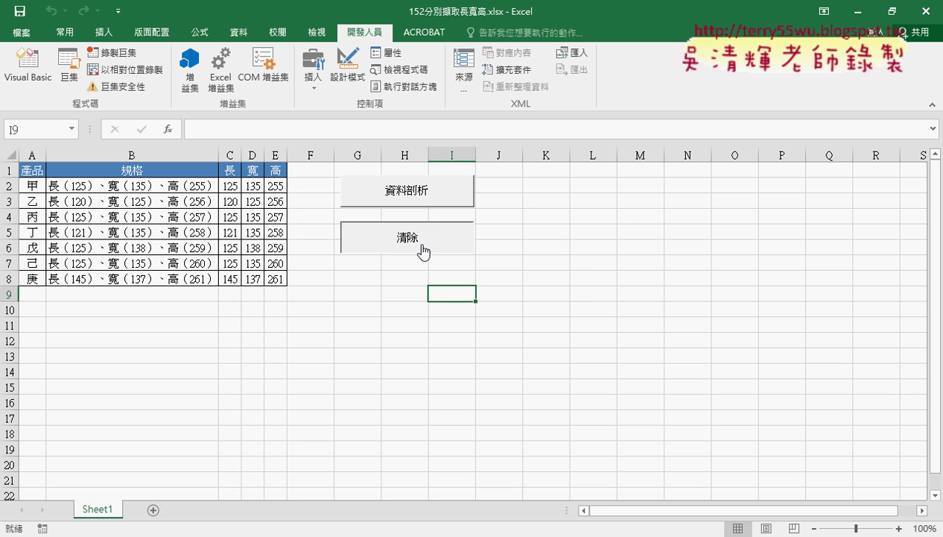
click(533, 333)
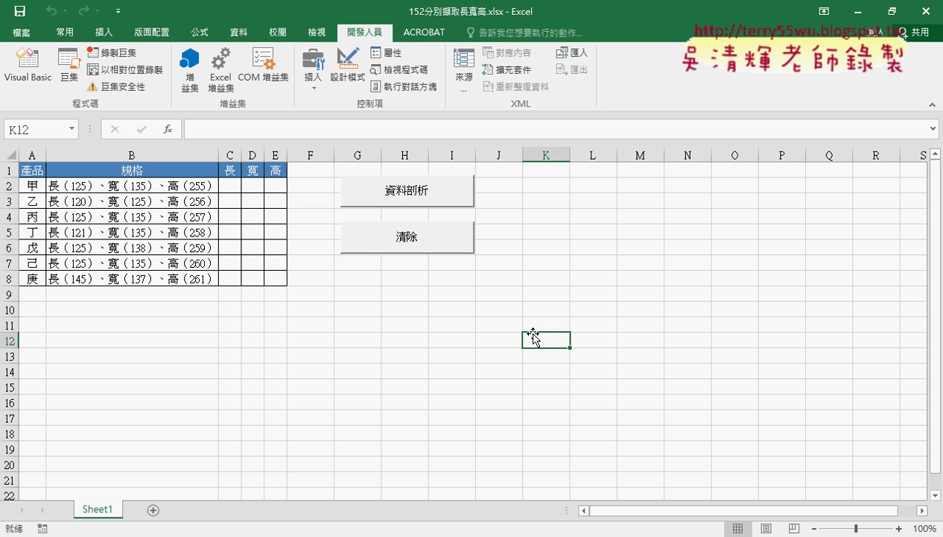
click(431, 196)
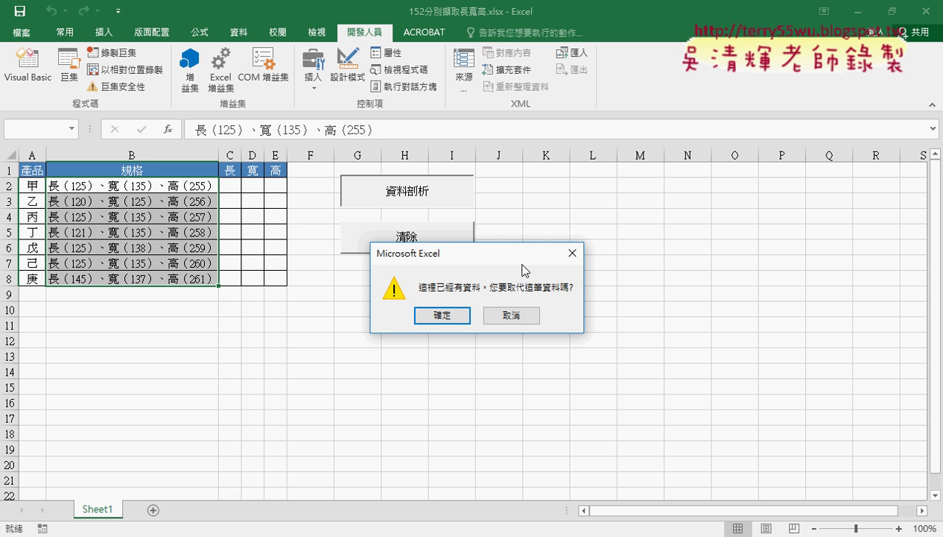
Repeat the split-and-clear cycle, accepting the replace-data prompt, then decline it on the last run.
drag(481, 256, 602, 173)
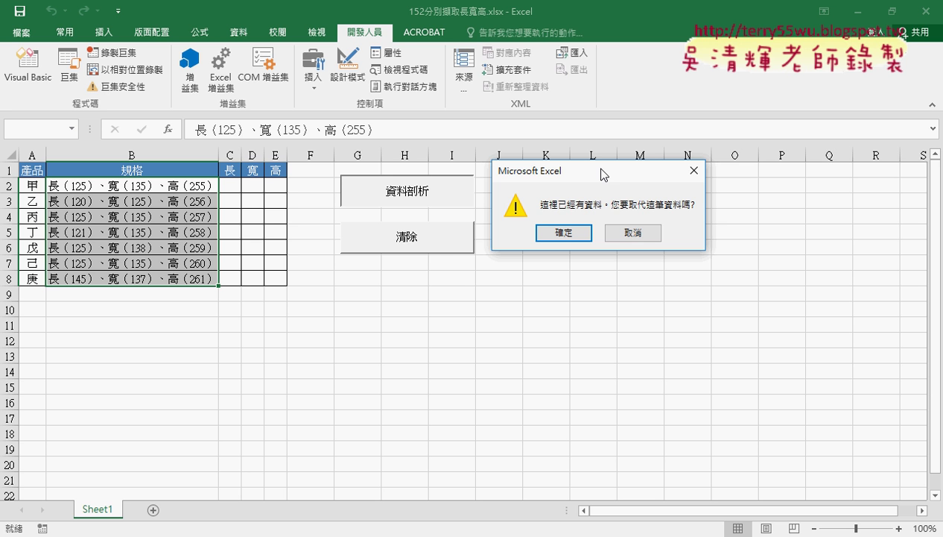
click(564, 232)
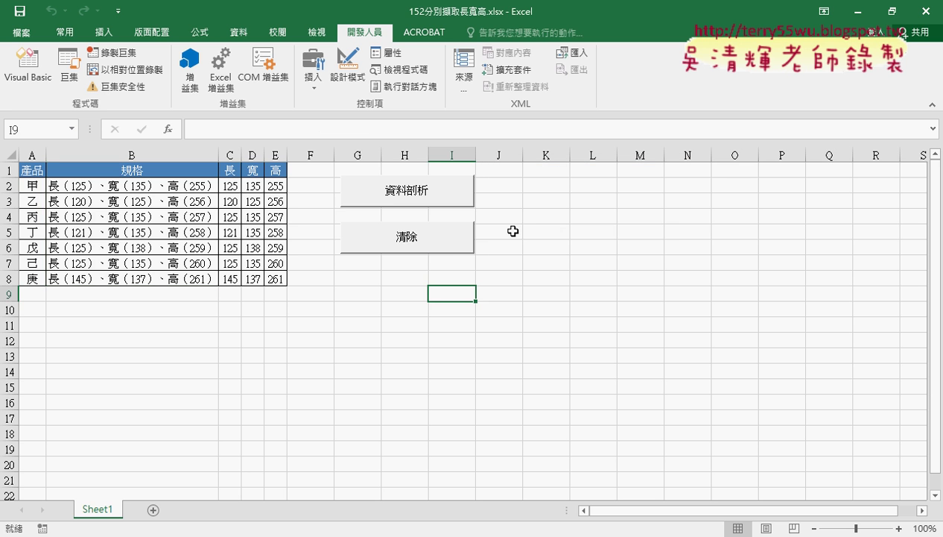
click(430, 246)
click(428, 195)
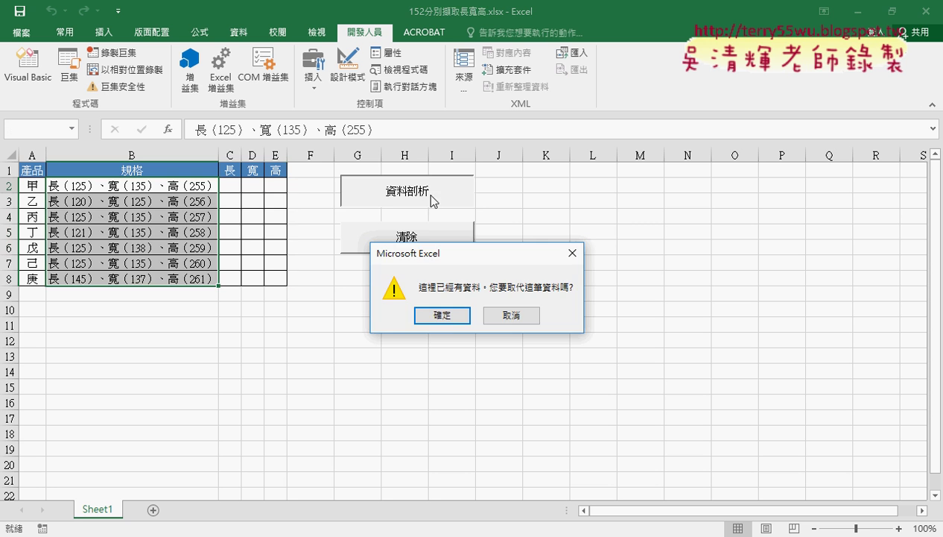
click(438, 313)
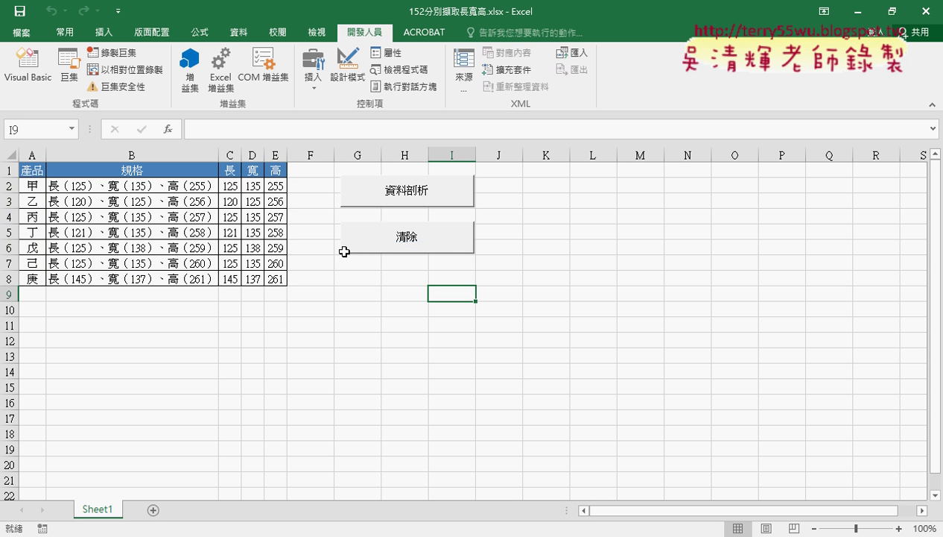
click(403, 240)
click(381, 193)
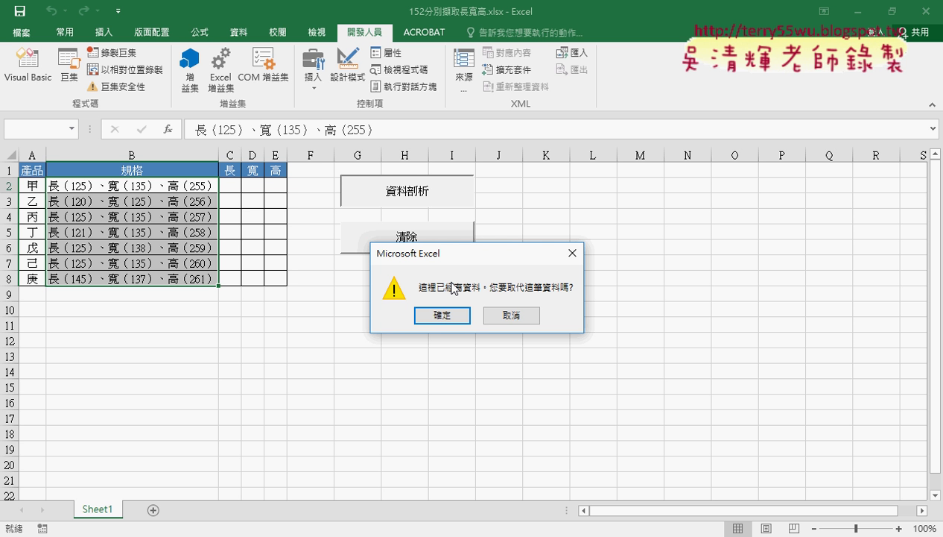
click(512, 315)
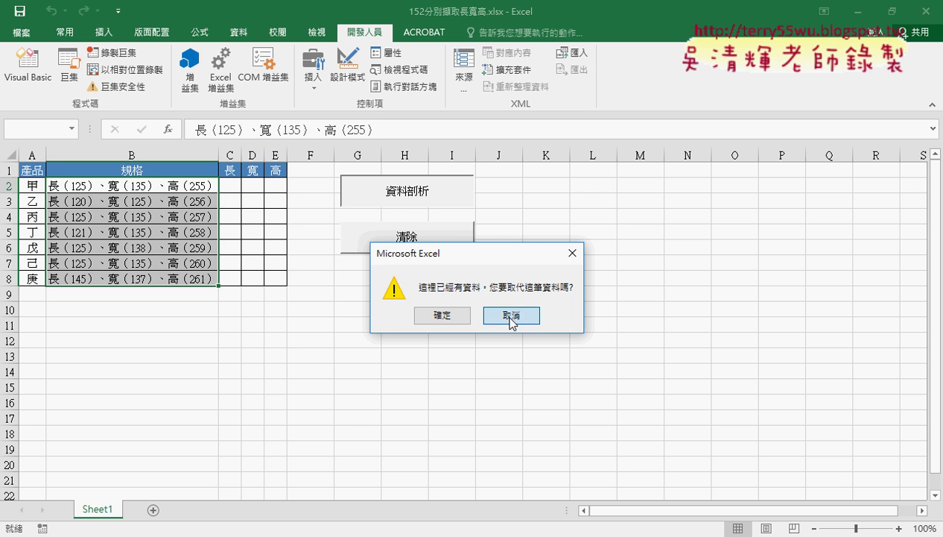
End the debugging session and reopen the VBA editor resized beside the worksheet.
click(502, 257)
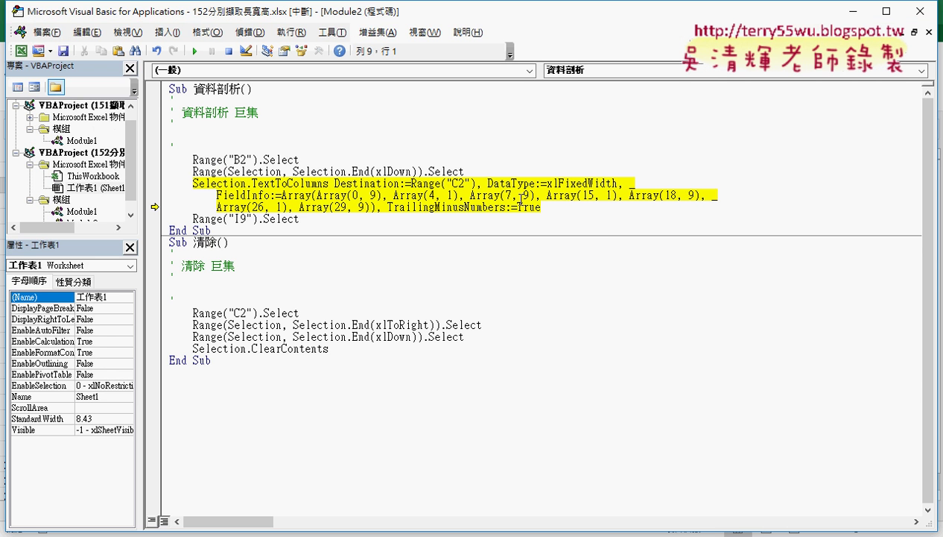
click(924, 12)
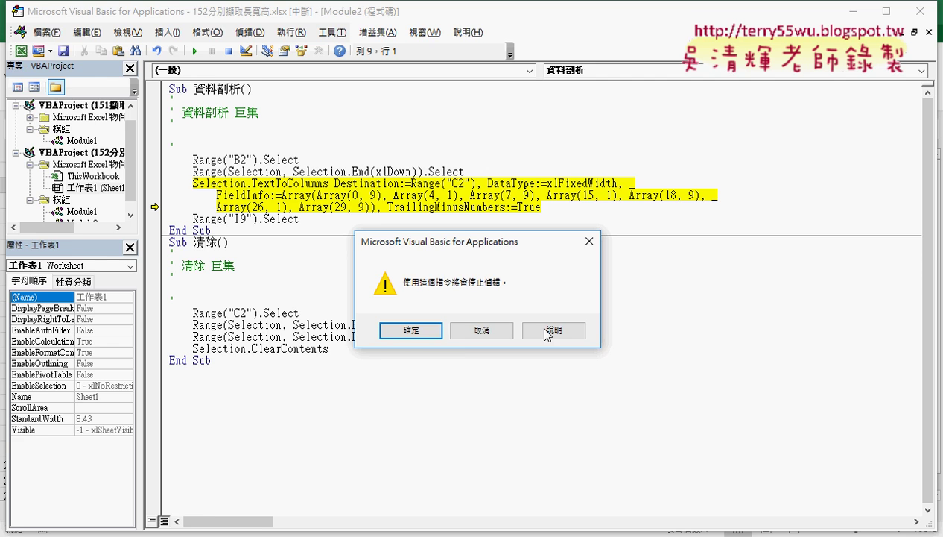
click(414, 330)
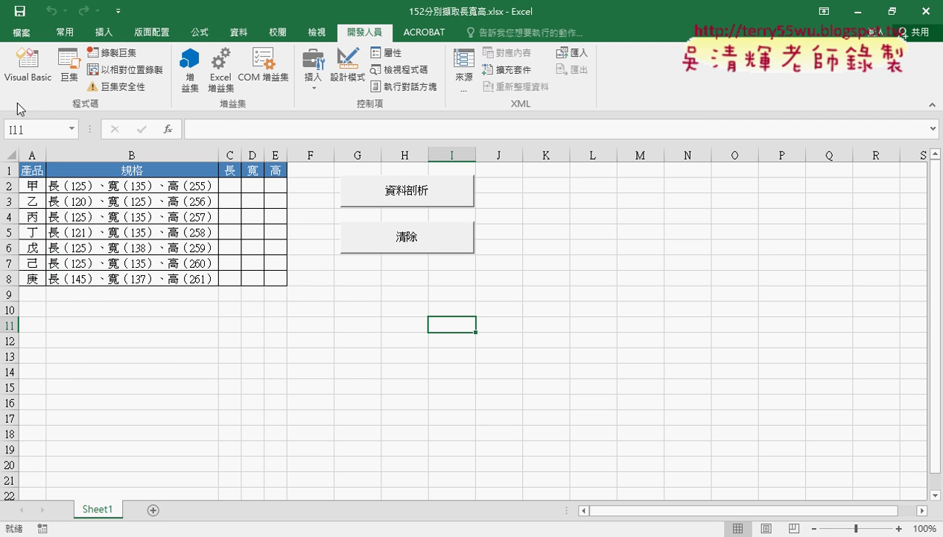
click(25, 79)
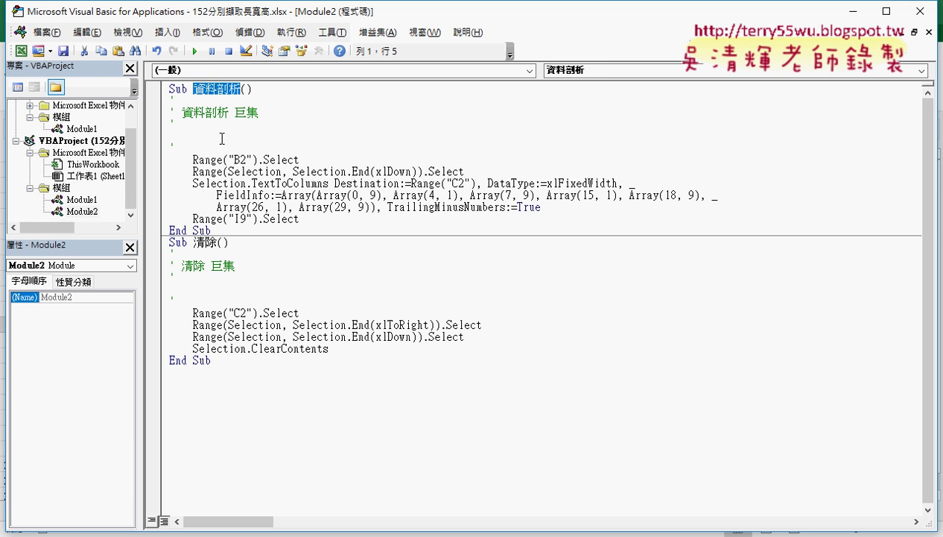
mouse_move(324, 11)
mouse_down()
mouse_move(325, 24)
mouse_move(571, 19)
mouse_up()
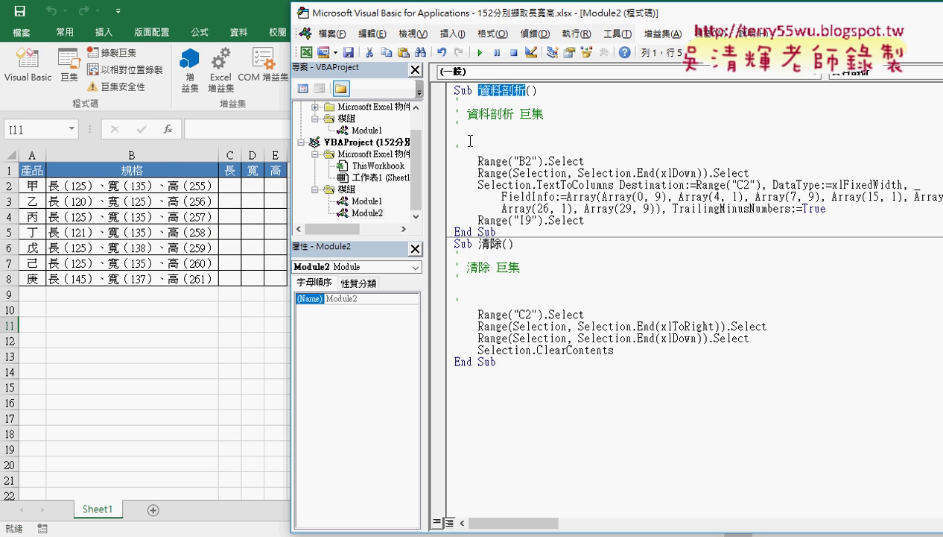
Delete comment lines 2–5 at the top of Sub 資料剖析.
drag(456, 146, 450, 104)
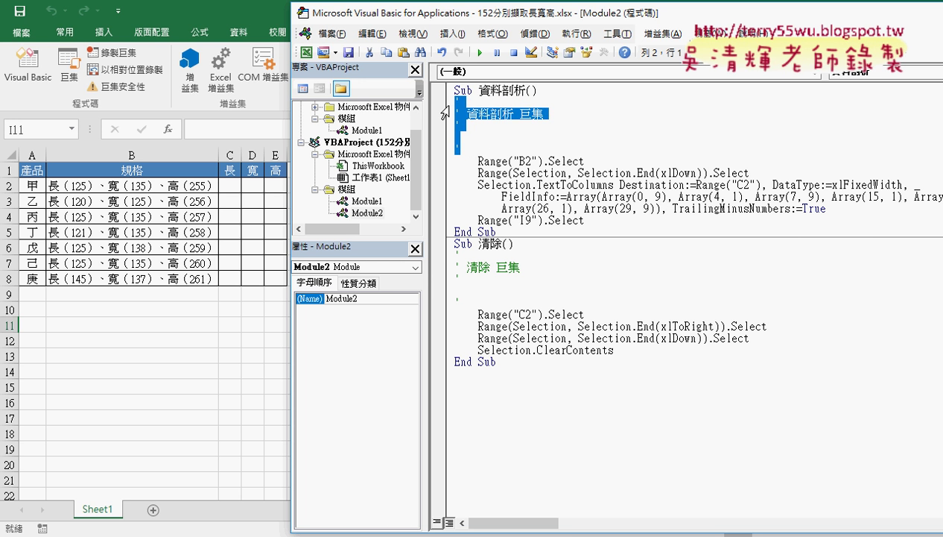
click(490, 140)
key(shift+Home)
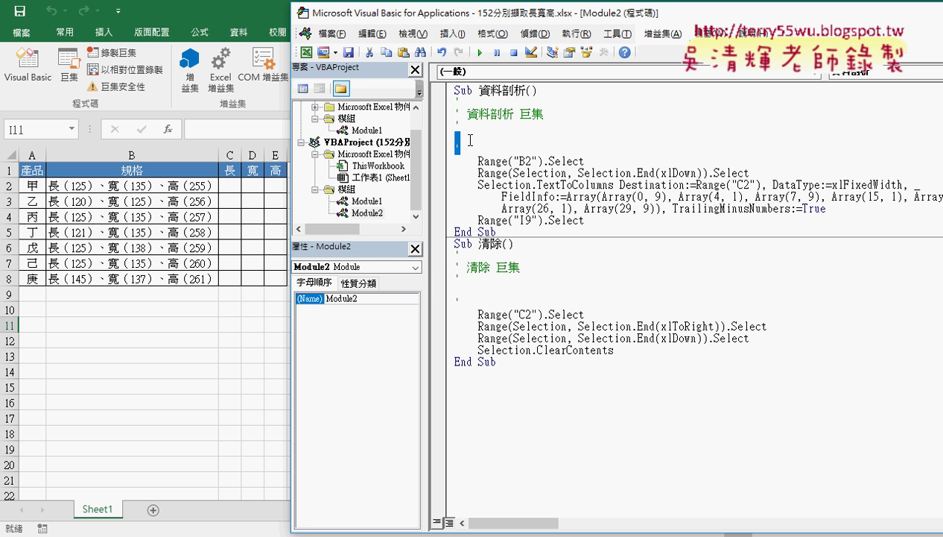
drag(470, 140, 450, 106)
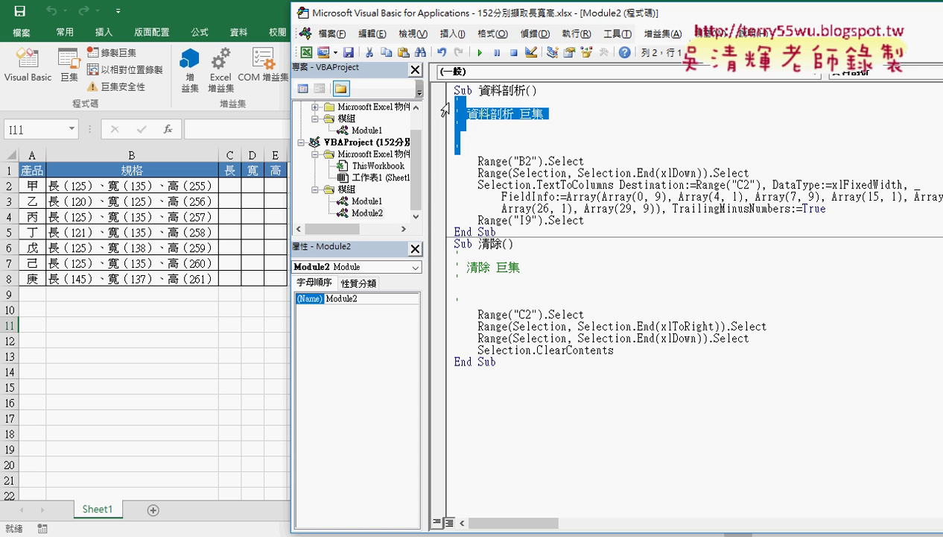
key(Delete)
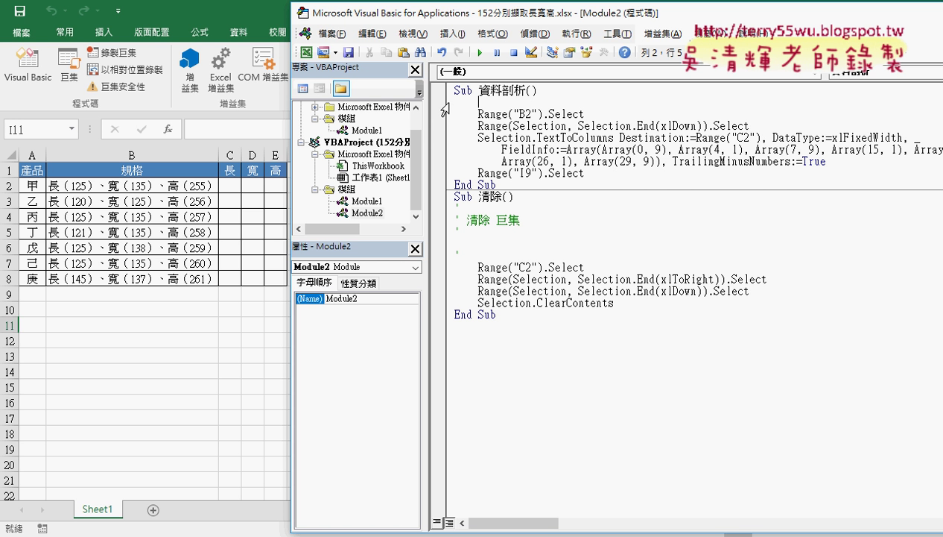
Type application.DisplayAlerts= on line 2 of Sub 資料剖析, picking DisplayAlerts from IntelliSense.
text(ap)
text(pl)
key(BackSpace)
text(p)
text(lic)
text(a)
text(tion)
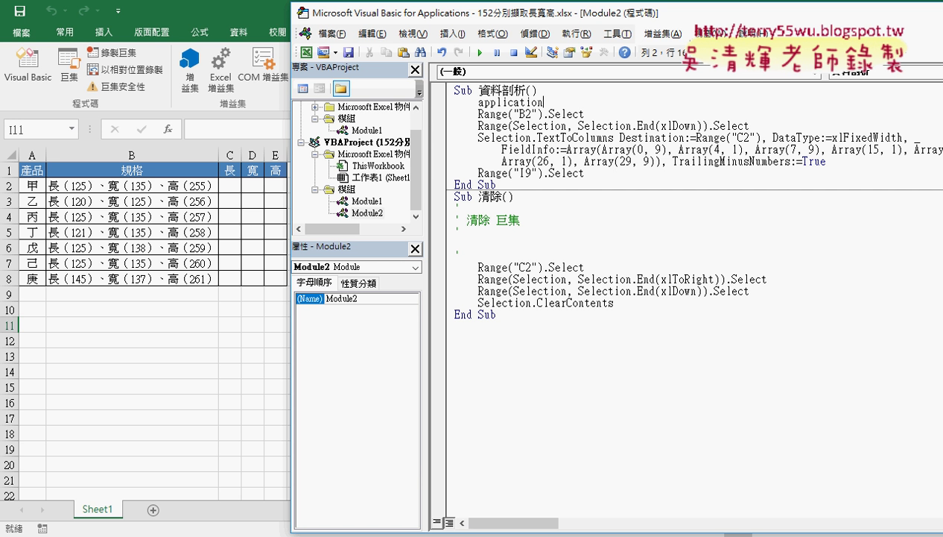
text(.)
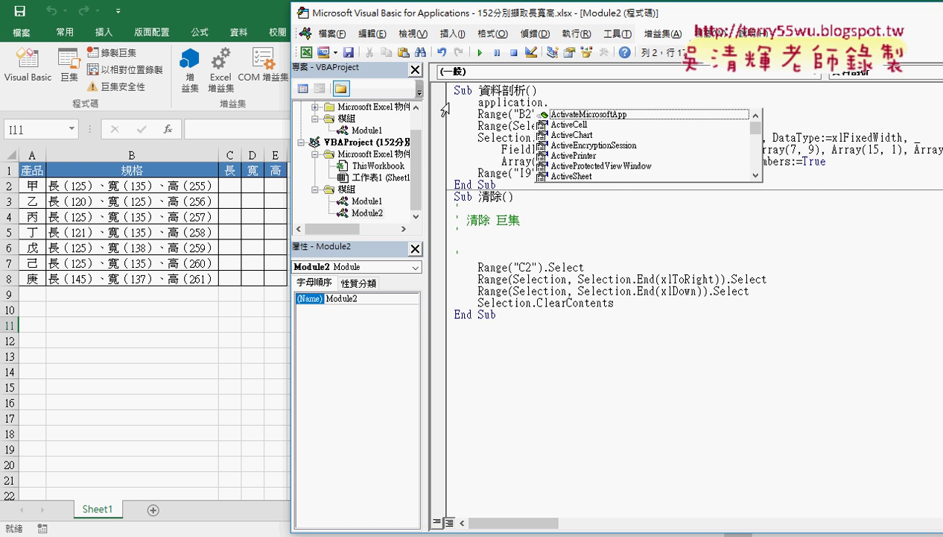
text(di)
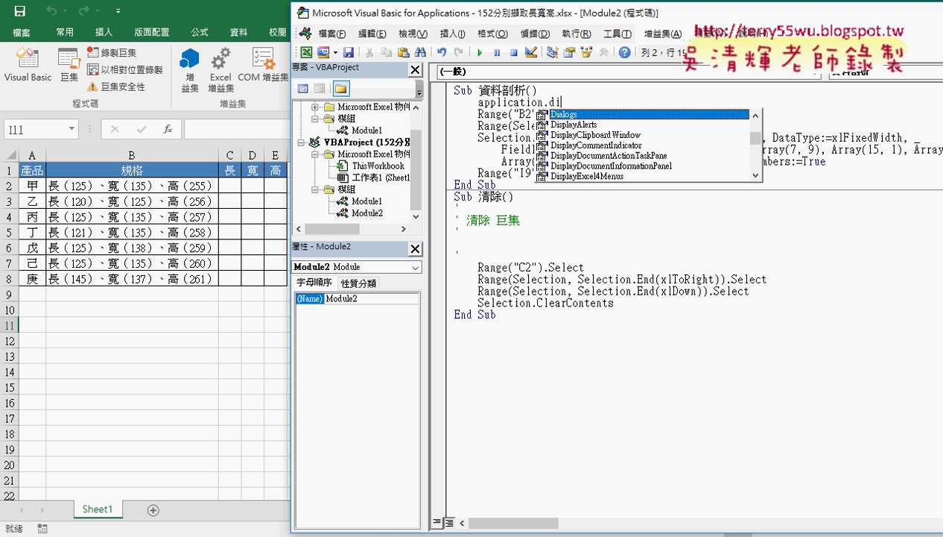
text(s)
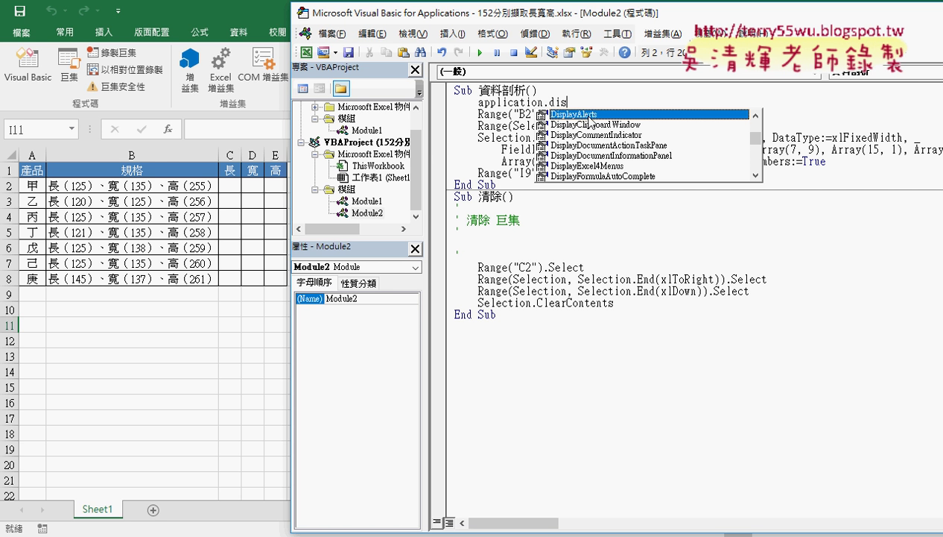
double_click(589, 115)
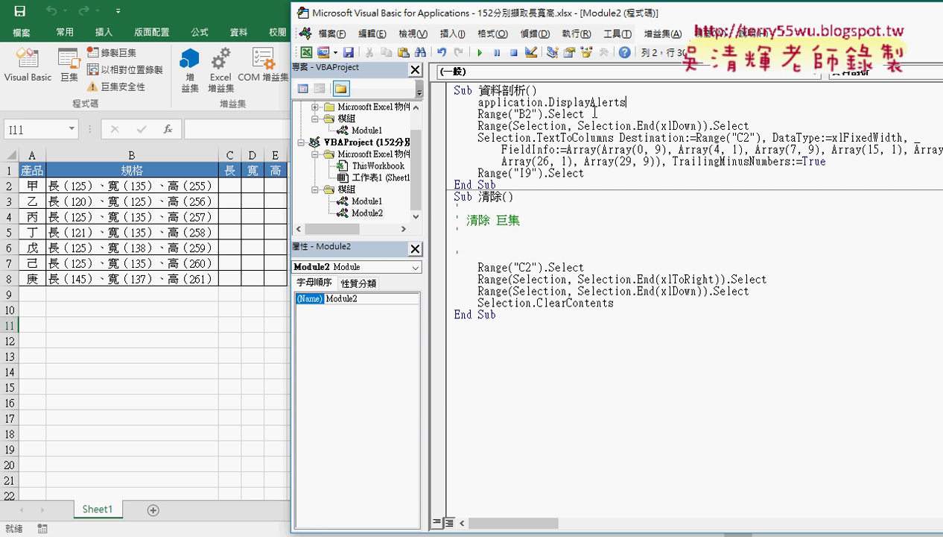
text(=)
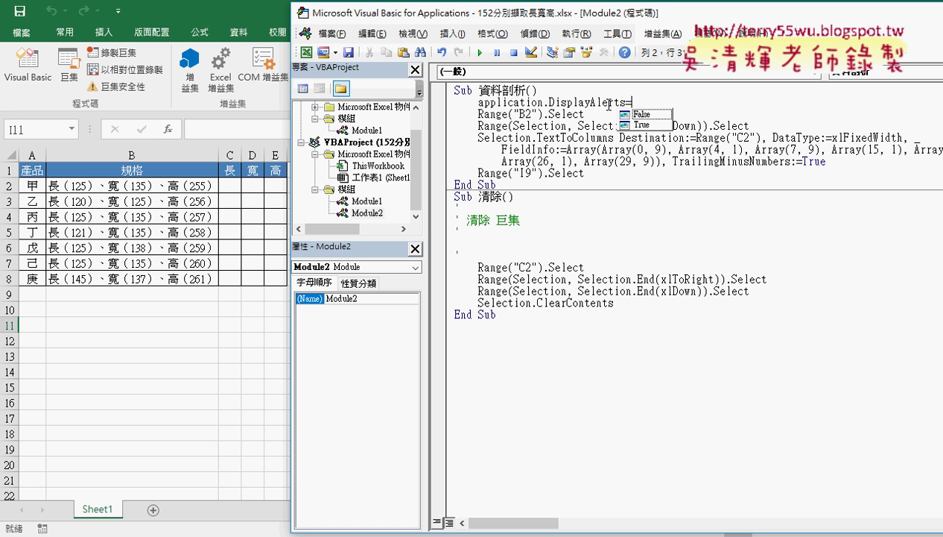
Complete the line as Application.DisplayAlerts = False by choosing False from the suggestions.
key(Down)
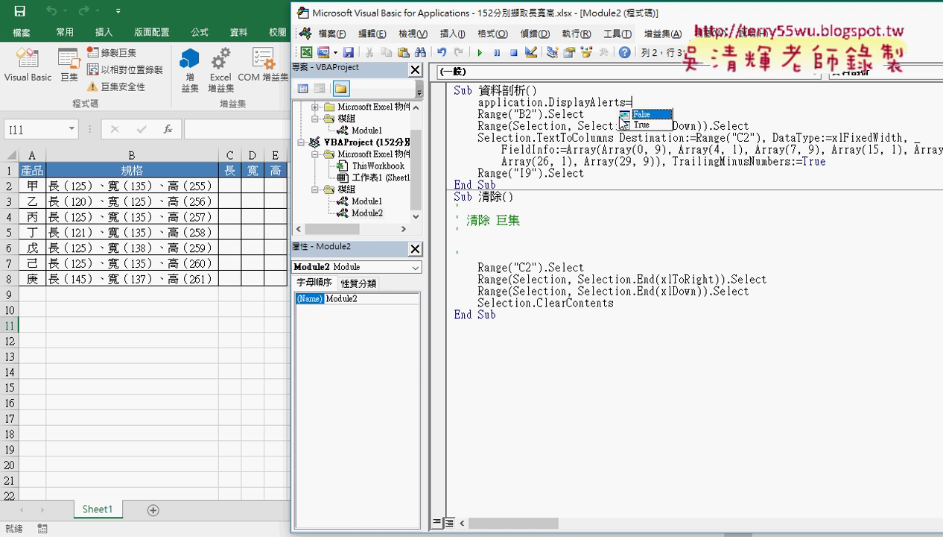
double_click(645, 116)
click(626, 159)
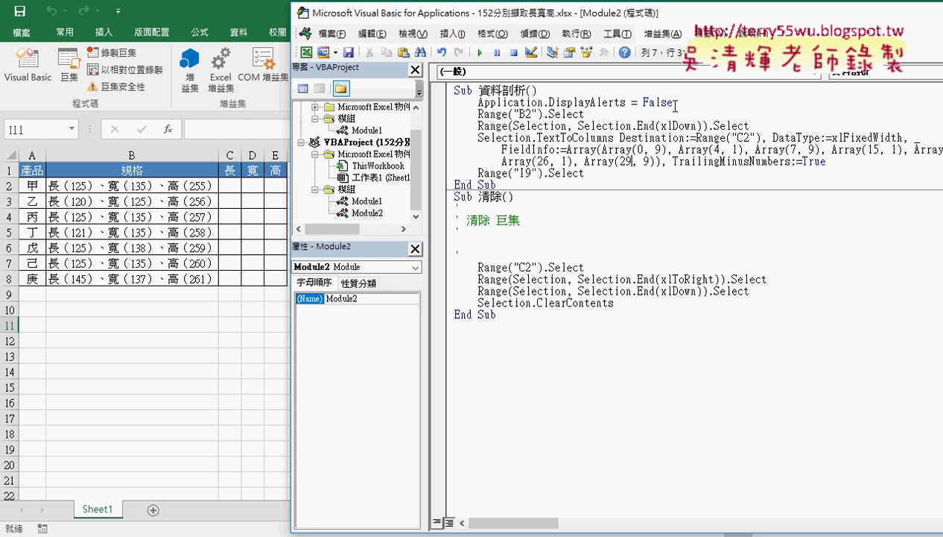
drag(673, 102, 476, 102)
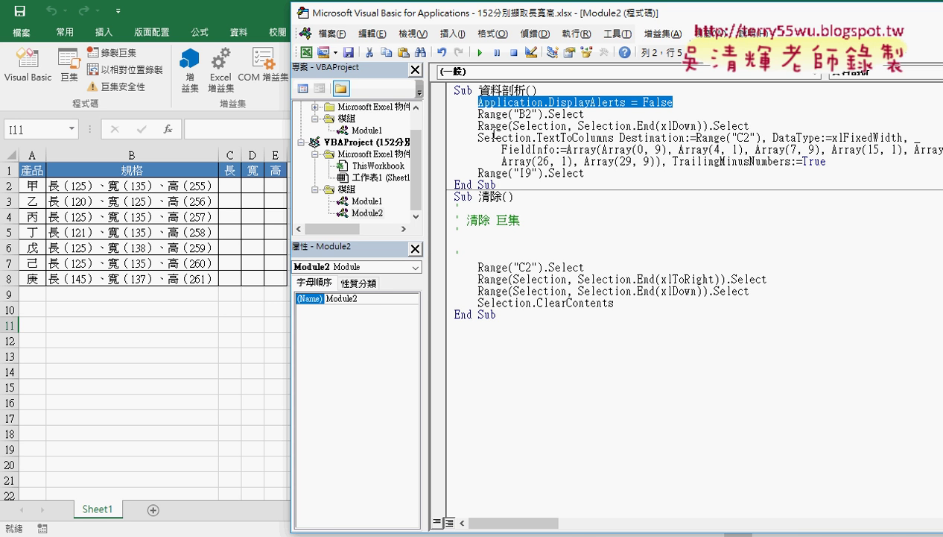
Back in Excel, run 資料剖析, then 清除 and 資料剖析 again with no replace-data prompt.
click(231, 405)
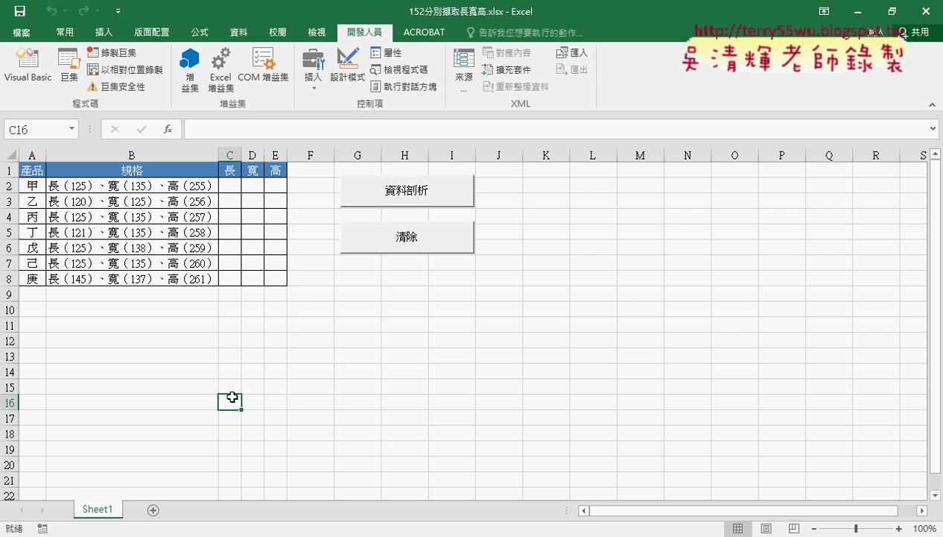
click(396, 196)
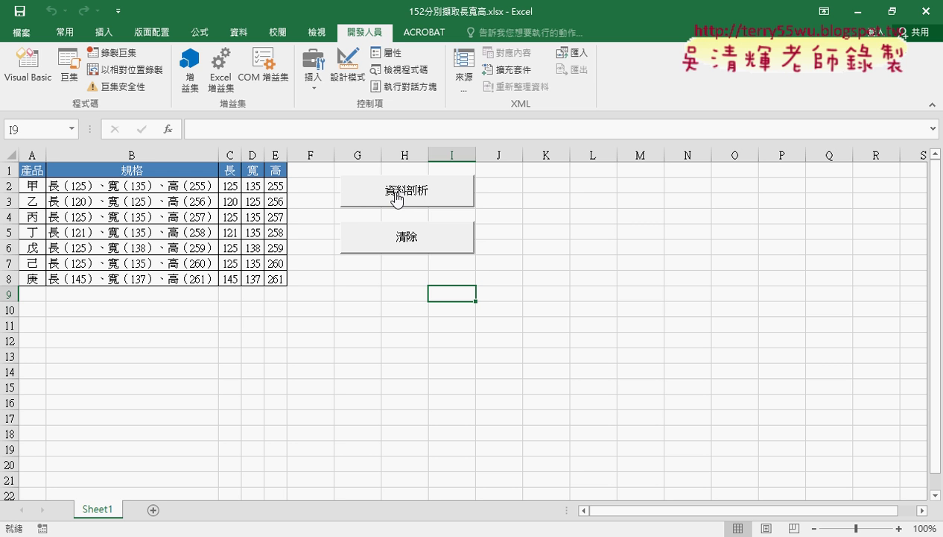
click(419, 246)
click(421, 191)
Retype the first line as Application.DisplayAlerts=False using IntelliSense for DisplayAlerts and False.
click(43, 84)
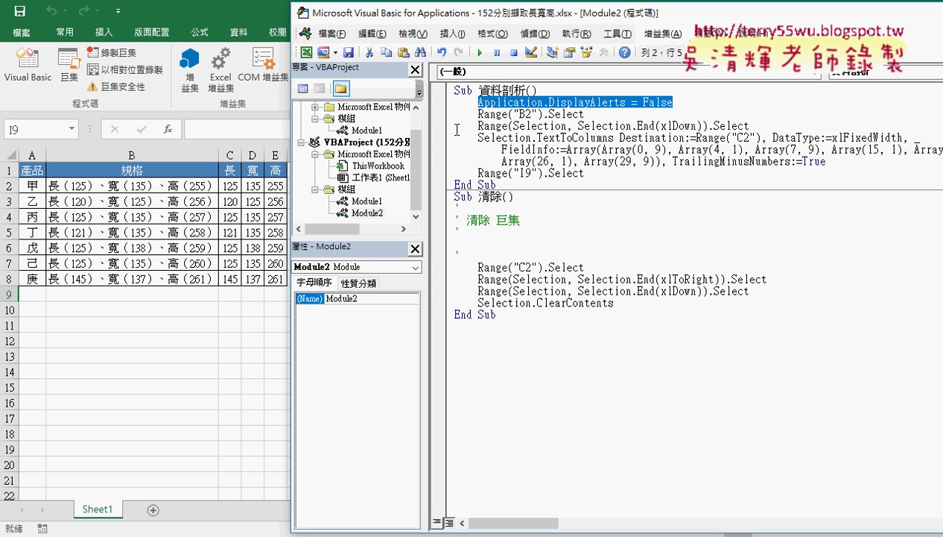
click(570, 96)
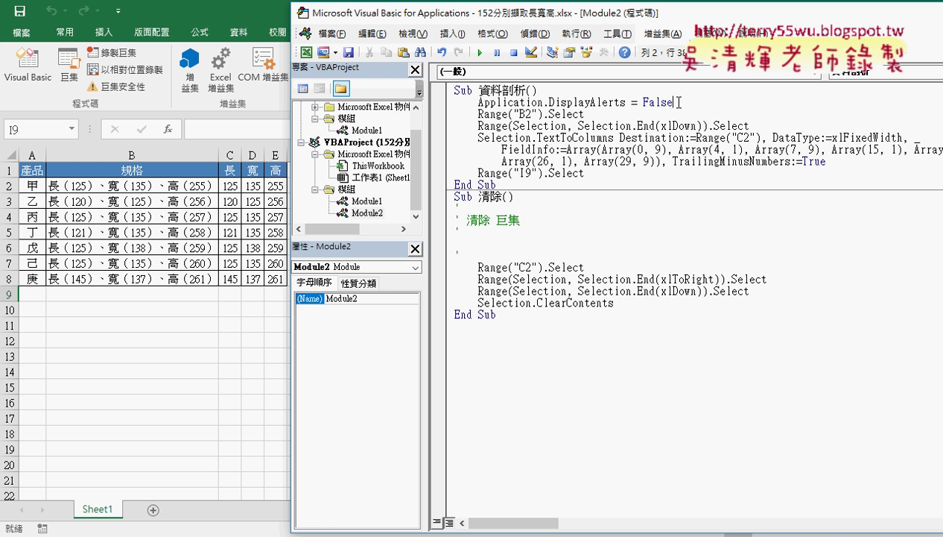
drag(673, 102, 479, 103)
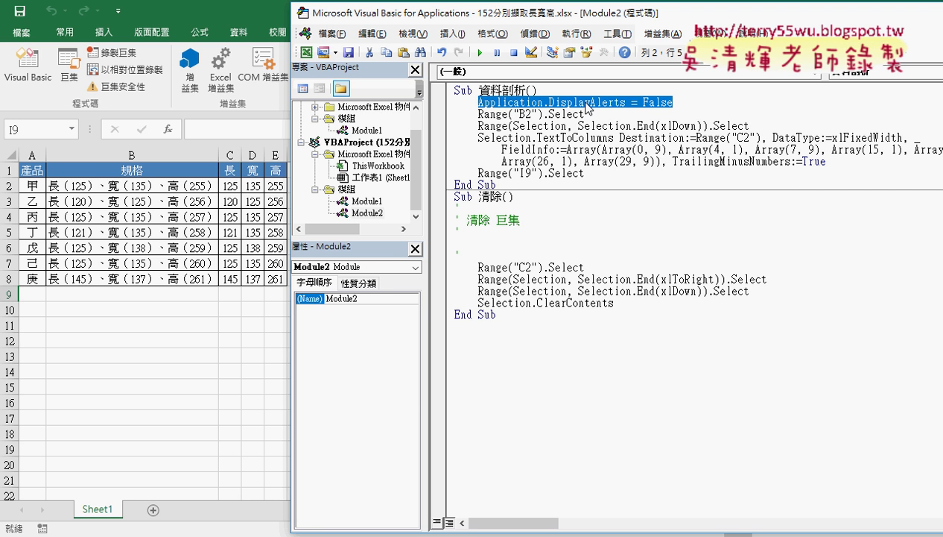
drag(673, 102, 546, 109)
text(.)
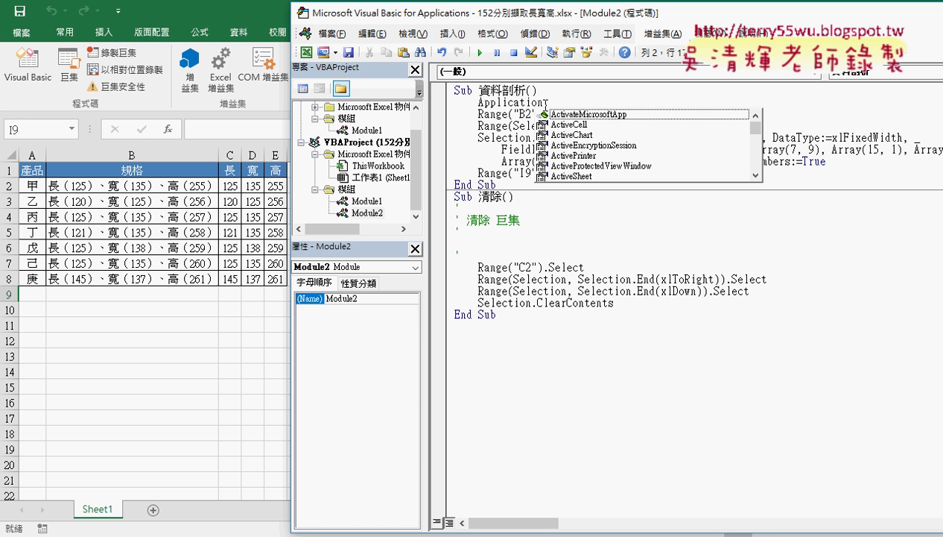
text(di)
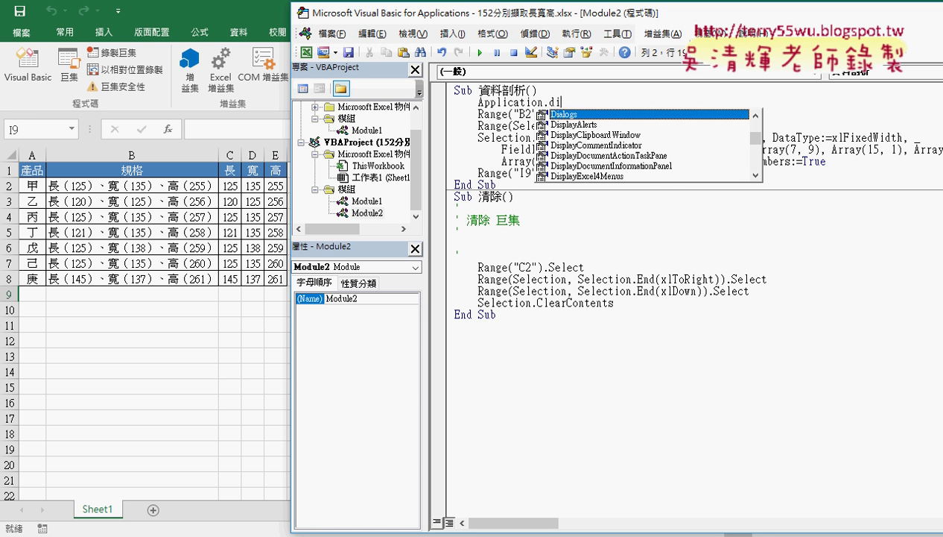
text(s)
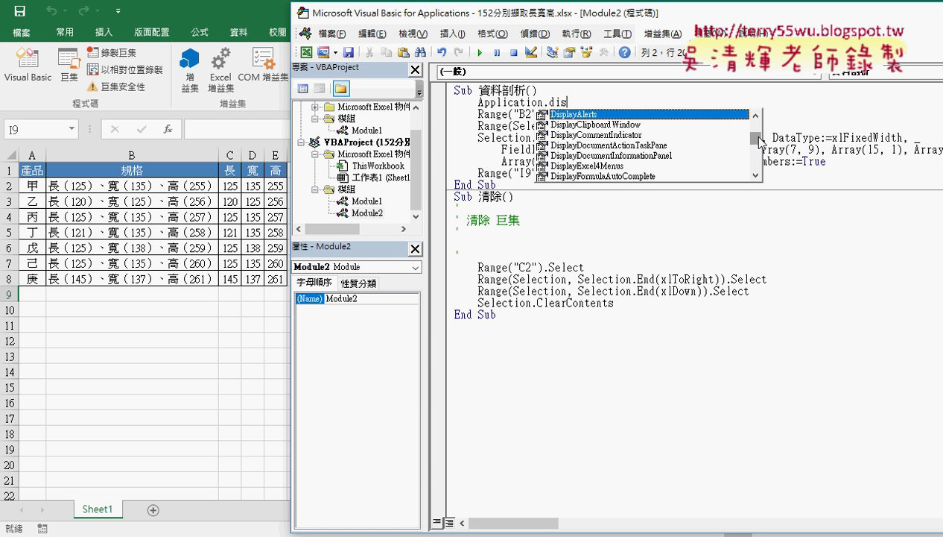
mouse_move(755, 141)
mouse_down()
mouse_move(761, 133)
mouse_move(757, 178)
mouse_move(763, 119)
mouse_up()
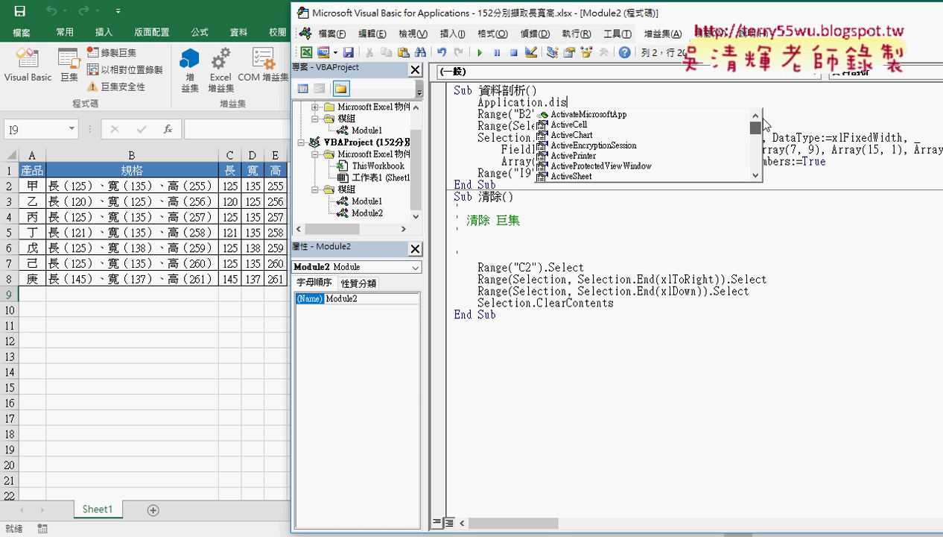
key(BackSpace)
key(BackSpace)
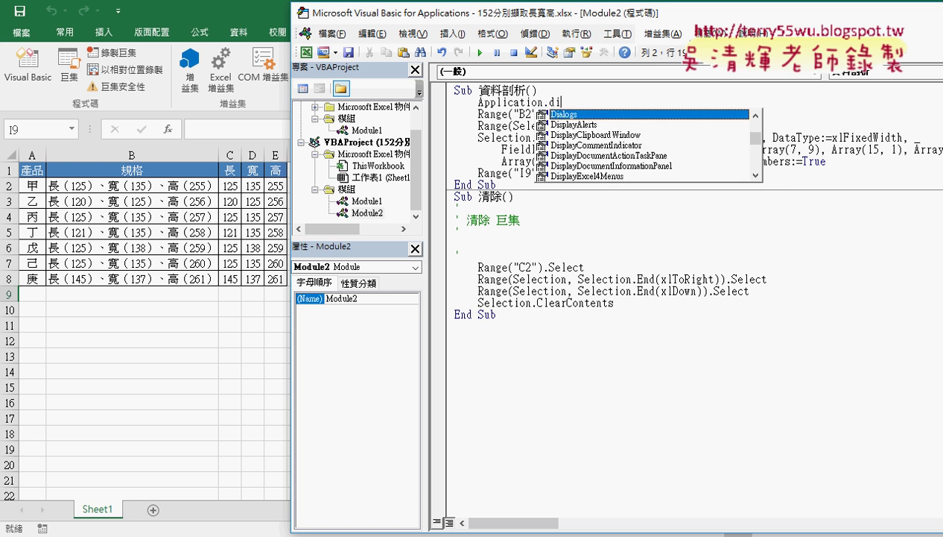
key(BackSpace)
key(BackSpace)
text(.)
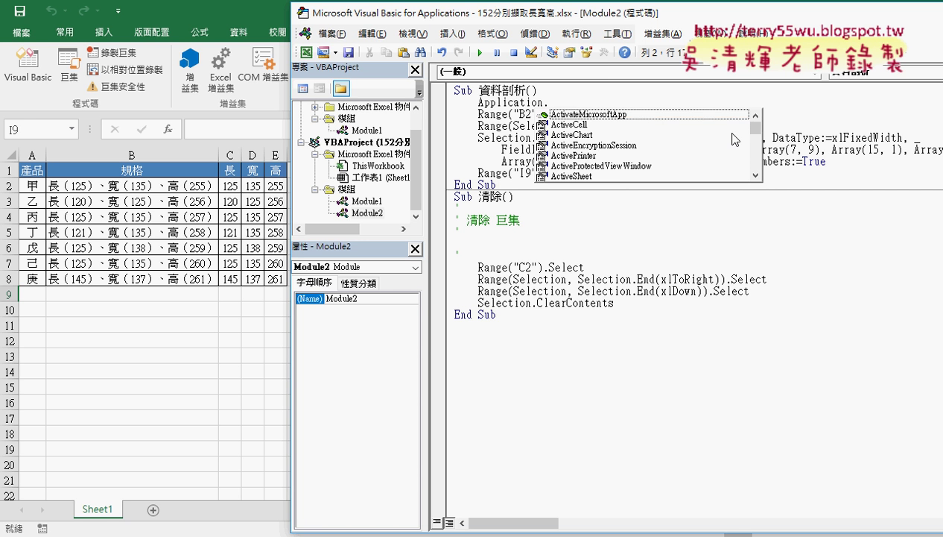
text(dis)
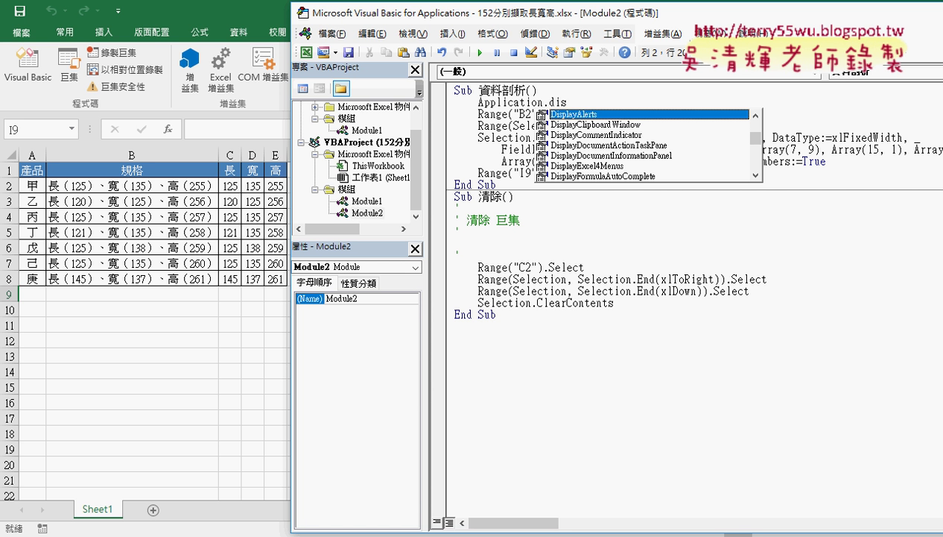
double_click(619, 114)
text(=)
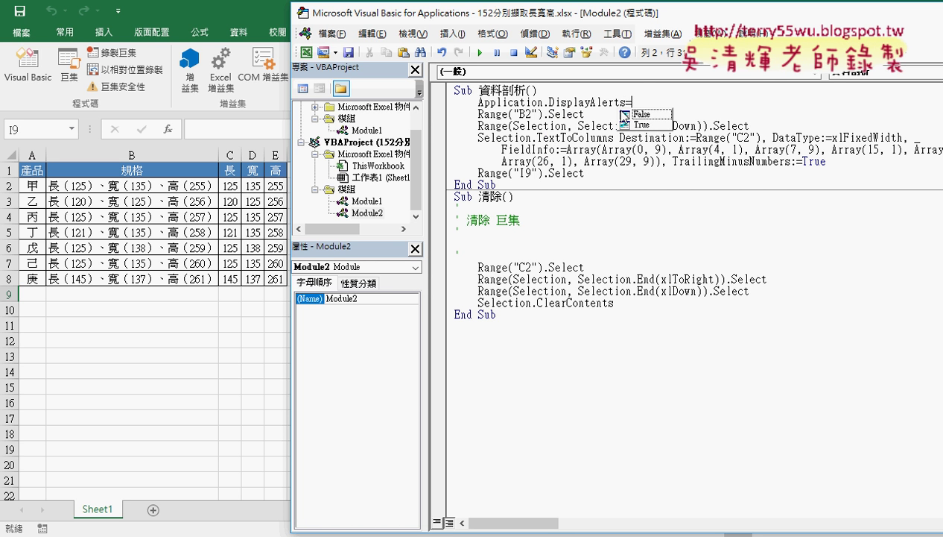
double_click(623, 113)
Open the F1 help page for the DisplayAlerts property.
key(Left)
key(Left)
key(Left)
key(Left)
key(Left)
key(Left)
key(Left)
key(Right)
key(F1)
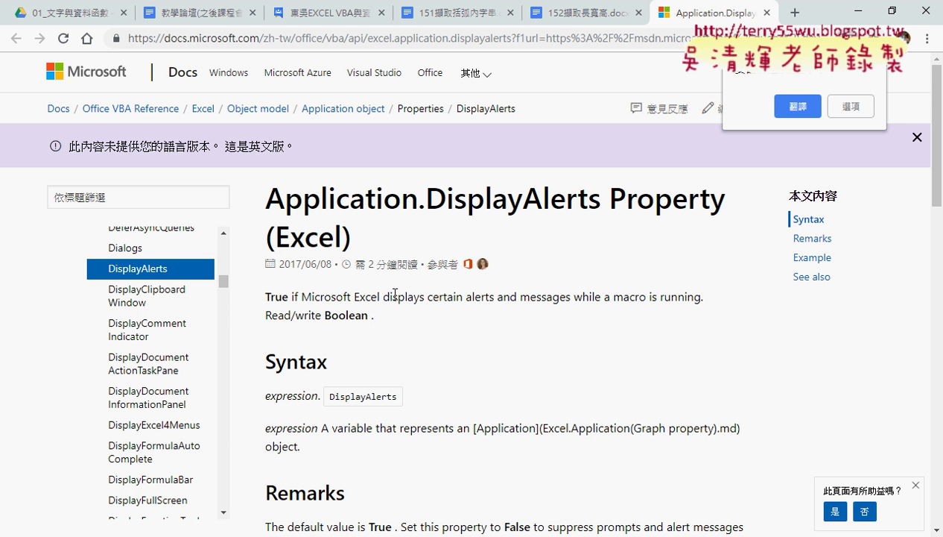
Translate the DisplayAlerts help page into Chinese, read down to Remarks and Example, then close it.
click(797, 108)
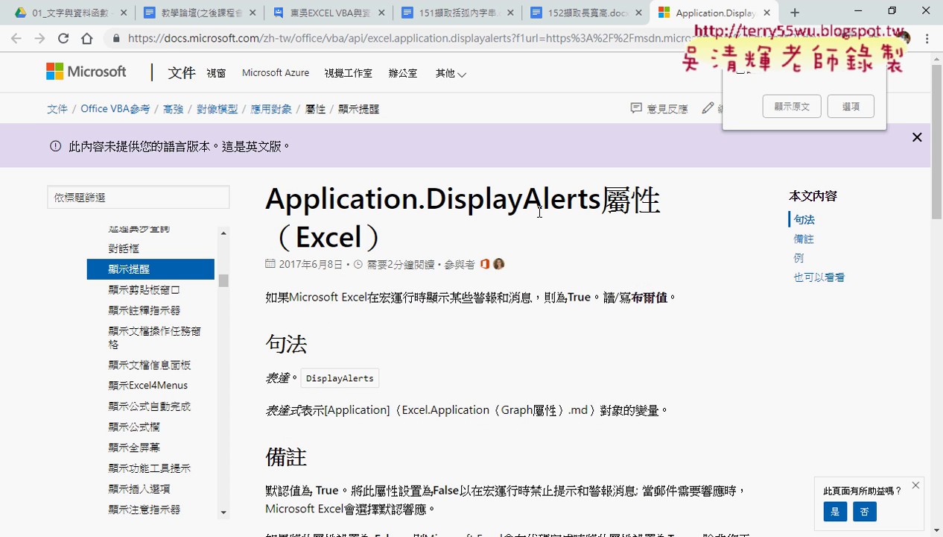
scroll(670, 272, down, 2)
scroll(670, 282, down, 3)
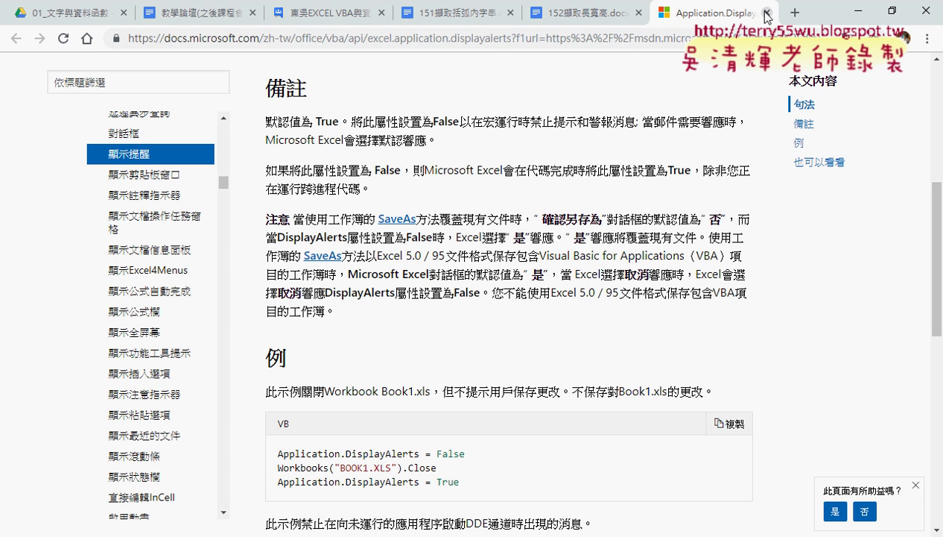
click(768, 13)
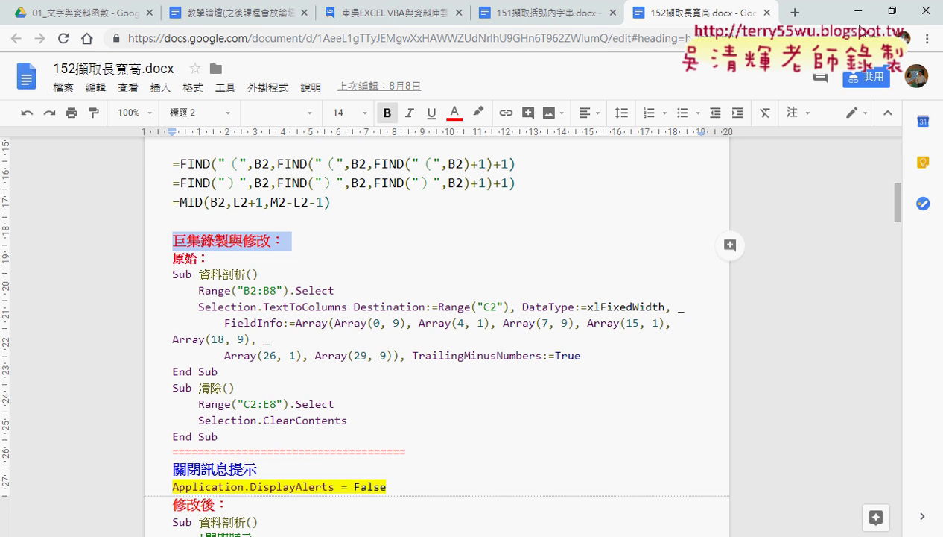
Open the F1 help for the Application object, translate it into Chinese, then minimize the browser.
click(863, 16)
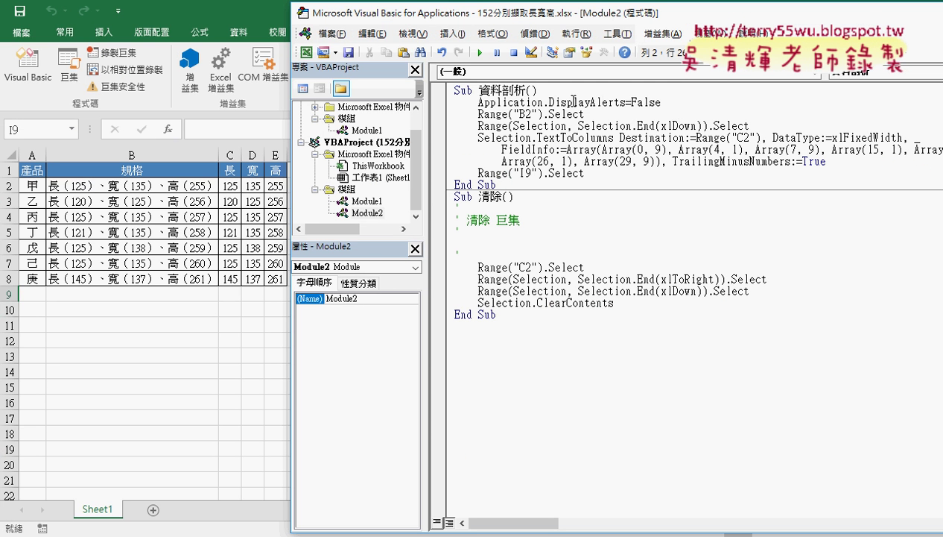
click(504, 102)
key(F1)
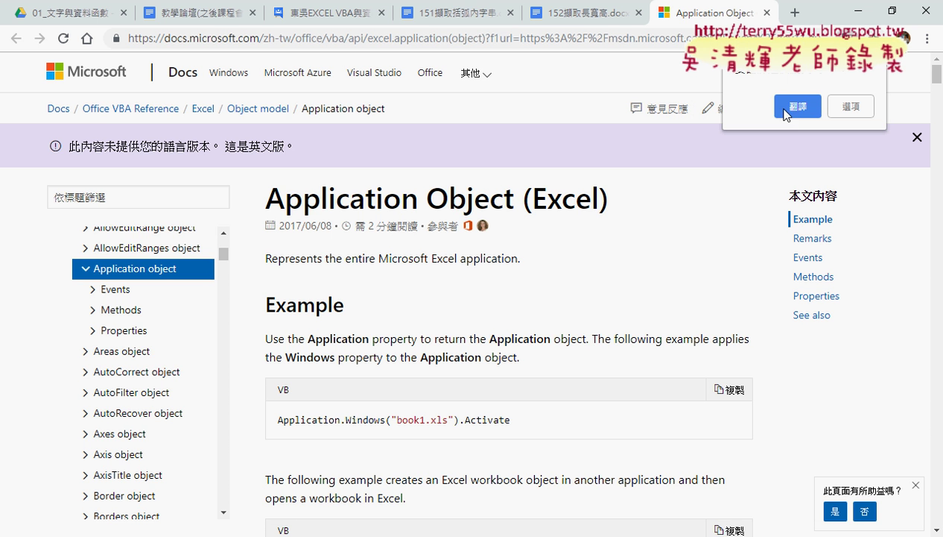
click(794, 111)
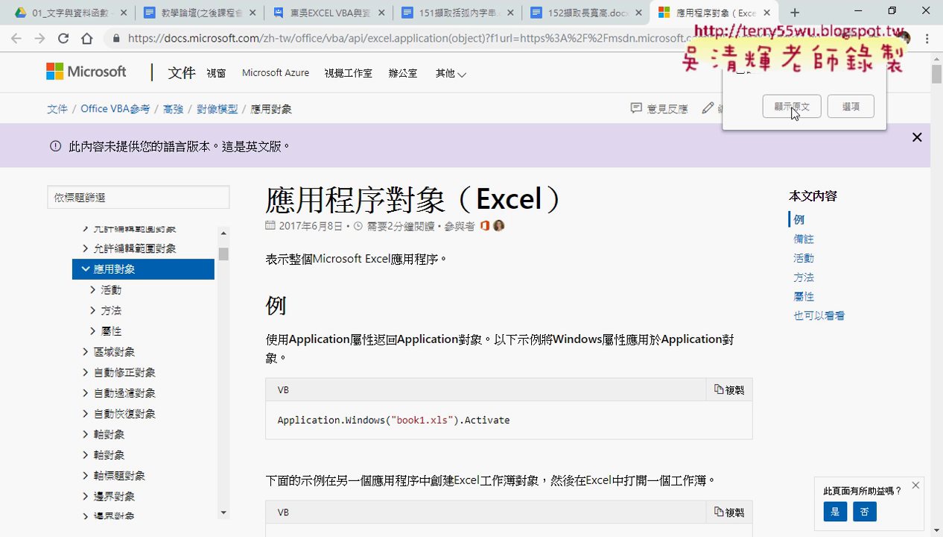
click(850, 13)
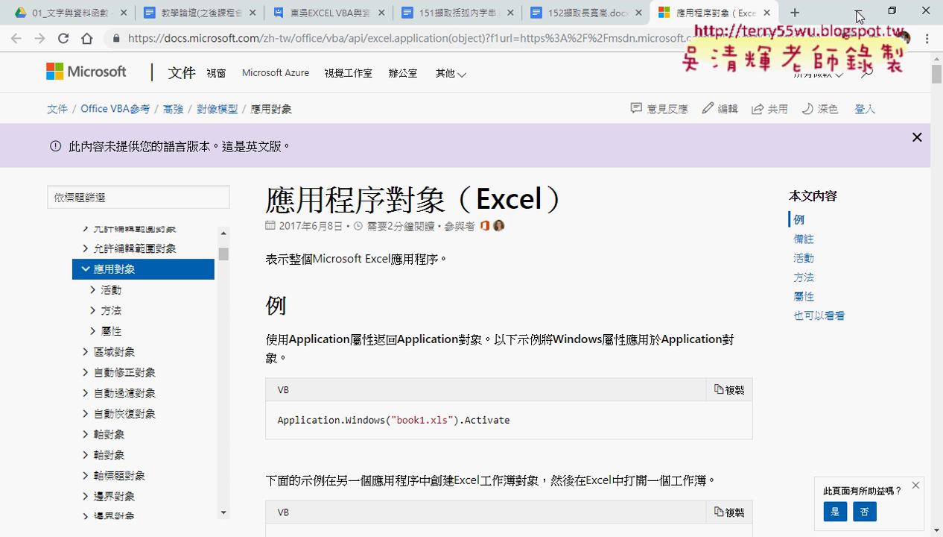
Run the 清除 button to empty C2:E8, then reopen the Visual Basic editor.
drag(582, 12, 355, 32)
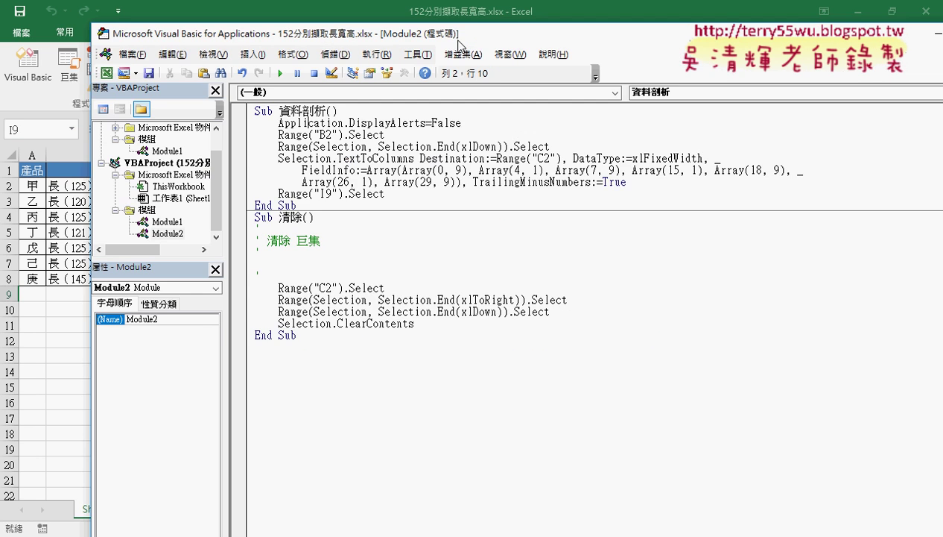
key(alt+F11)
click(681, 277)
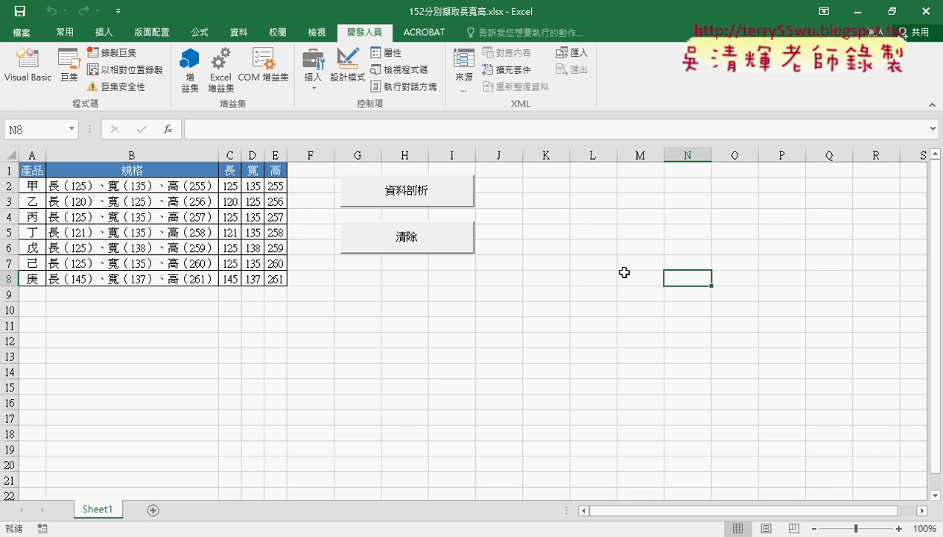
click(406, 237)
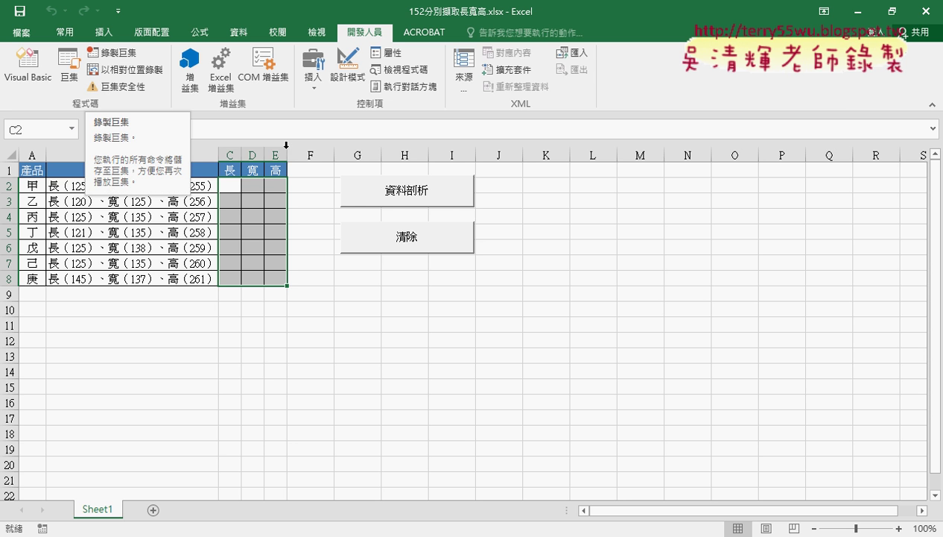
click(28, 67)
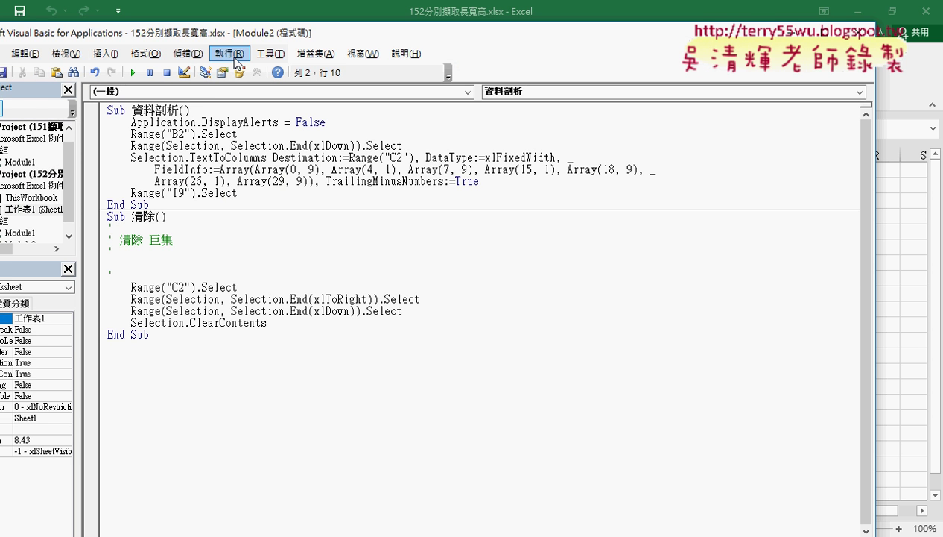
drag(222, 30, 510, 33)
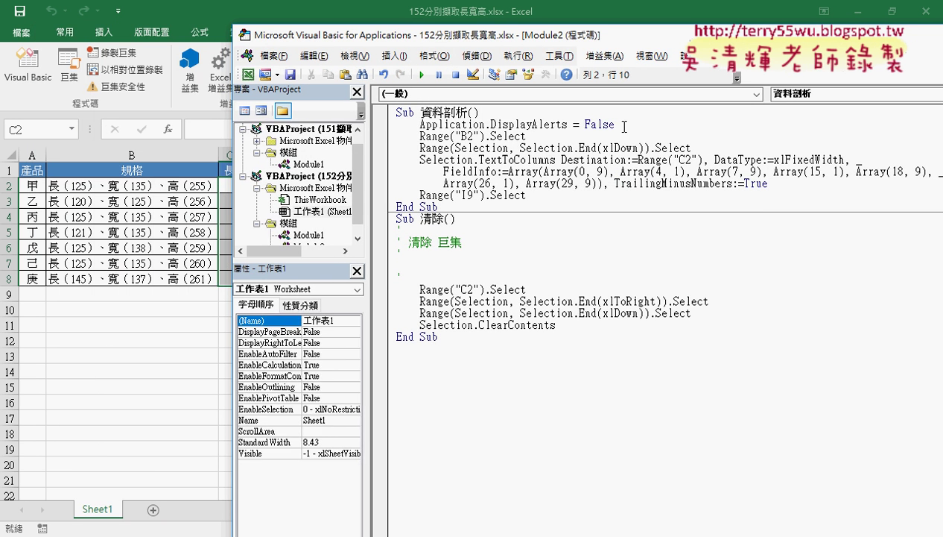
drag(615, 125, 421, 125)
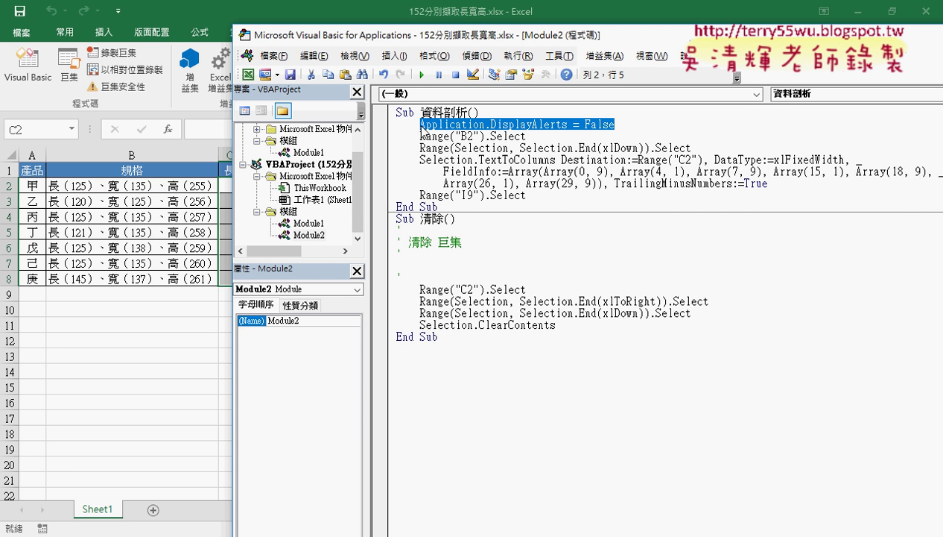